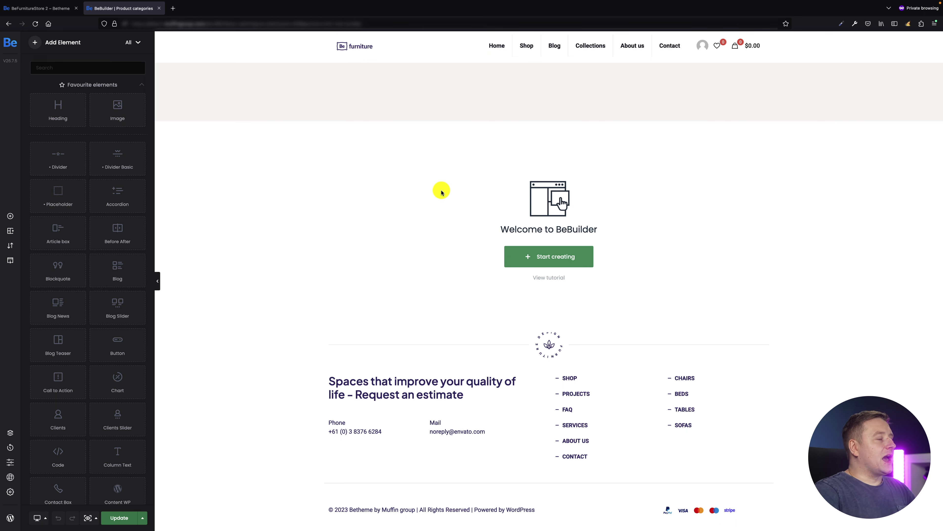
Step: Create a section with a two-column wrap layout and set its top and bottom padding to 100px
{"action": "left_click", "coordinate": [578, 256]}
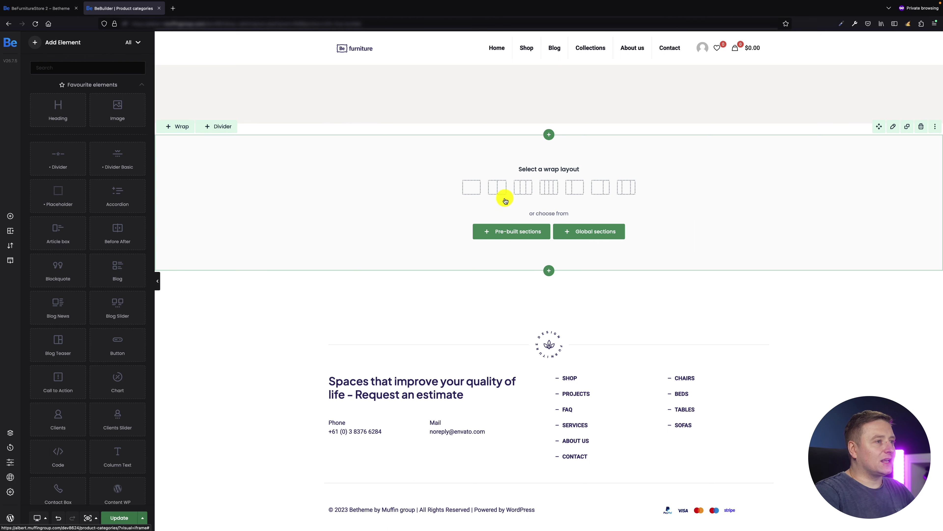
{"action": "left_click", "coordinate": [495, 192]}
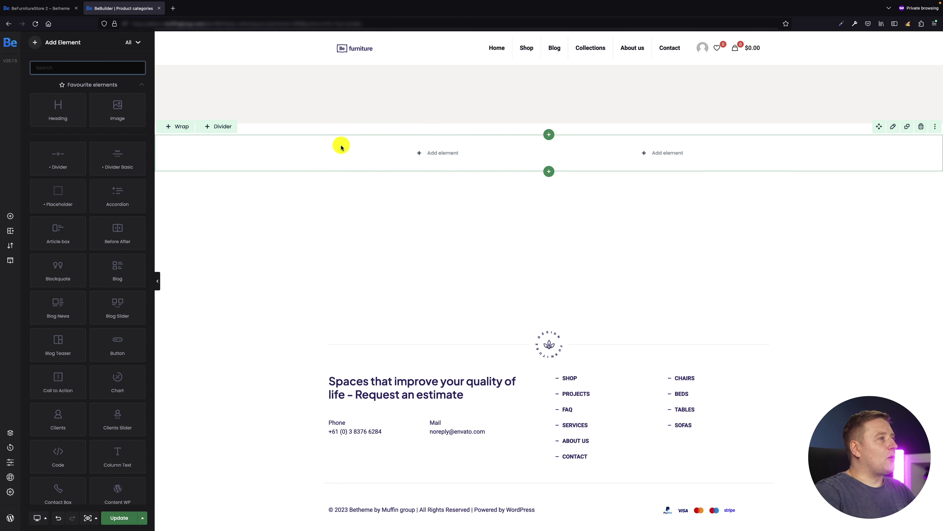
{"action": "left_click", "coordinate": [893, 129]}
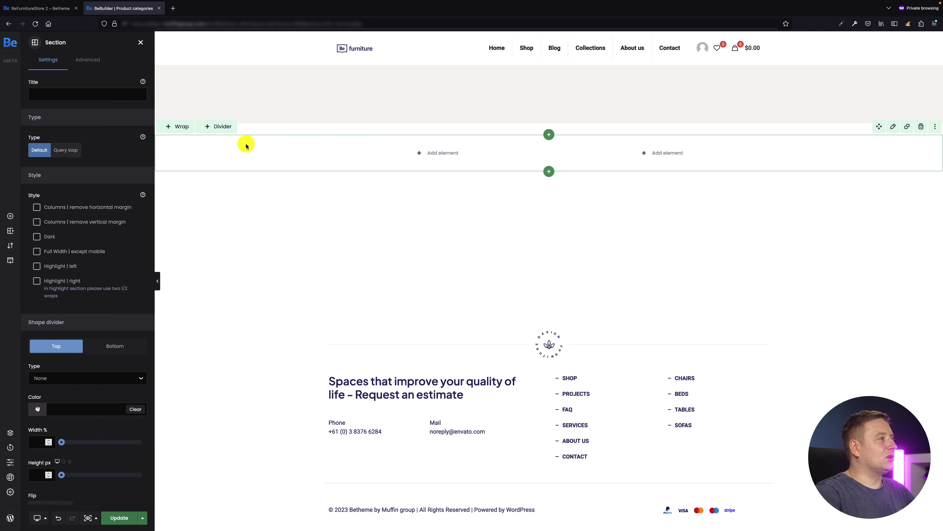
{"action": "left_click", "coordinate": [84, 61]}
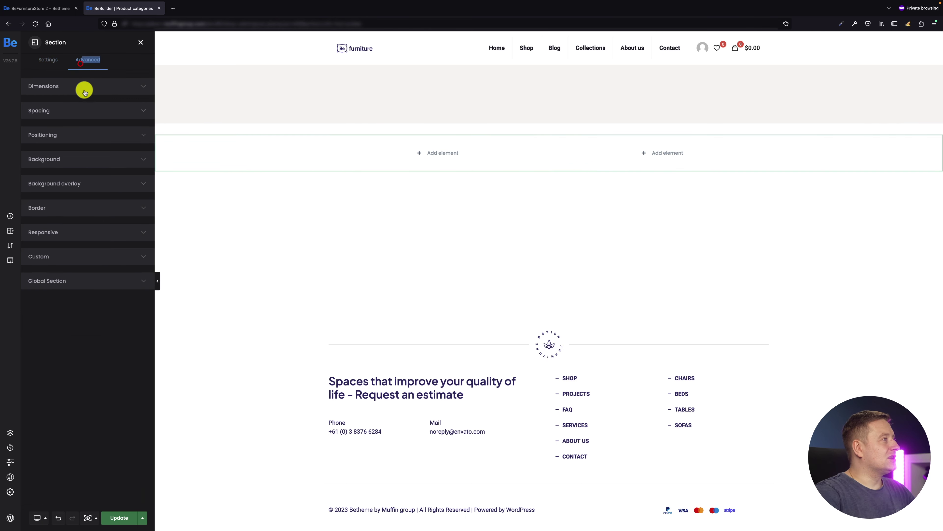
{"action": "left_click", "coordinate": [67, 113]}
{"action": "left_click_drag", "start_coordinate": [39, 144], "coordinate": [138, 158]}
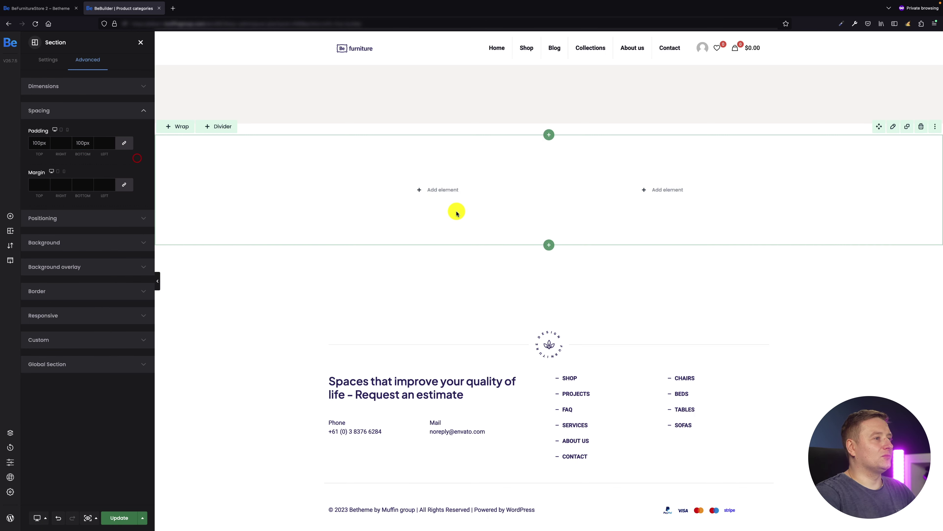
Step: Turn the first wrap into a query loop with query type Terms and the Product category taxonomy
{"action": "mouse_move", "coordinate": [478, 187]}
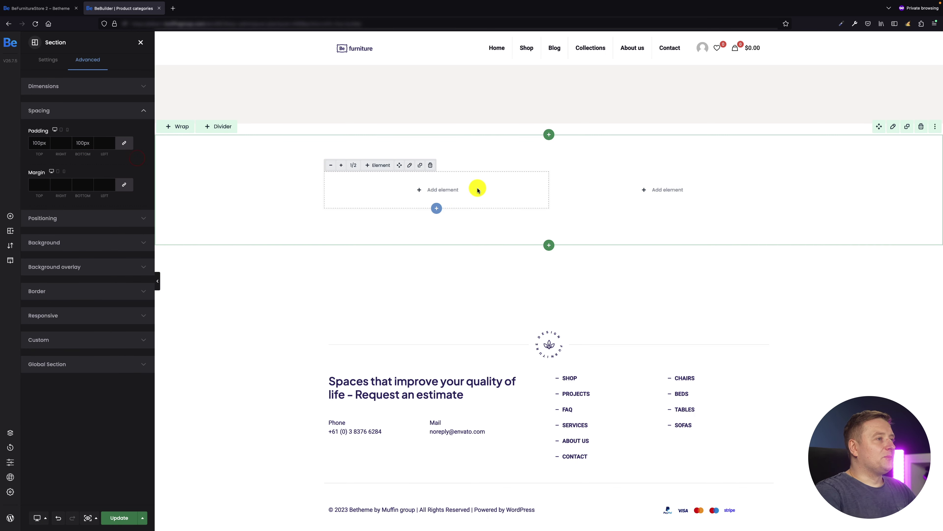
{"action": "left_click", "coordinate": [410, 168]}
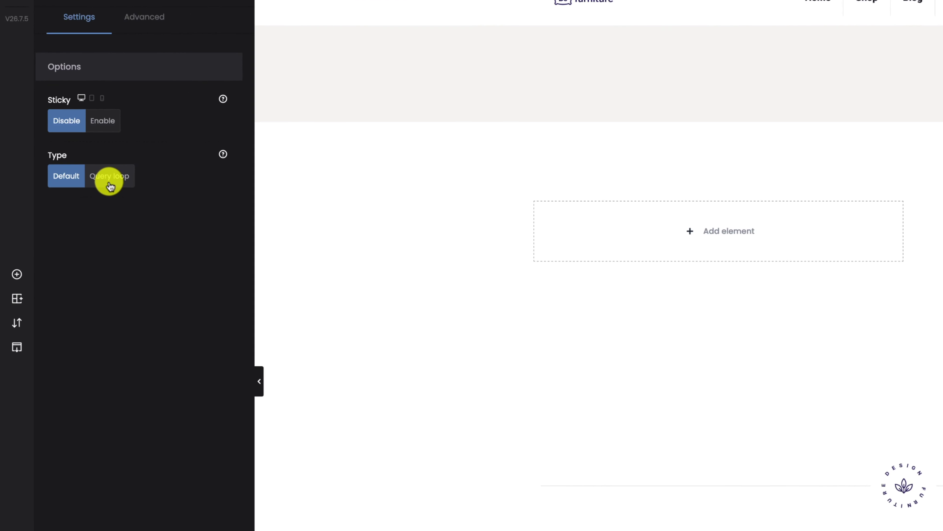
{"action": "left_click", "coordinate": [111, 180]}
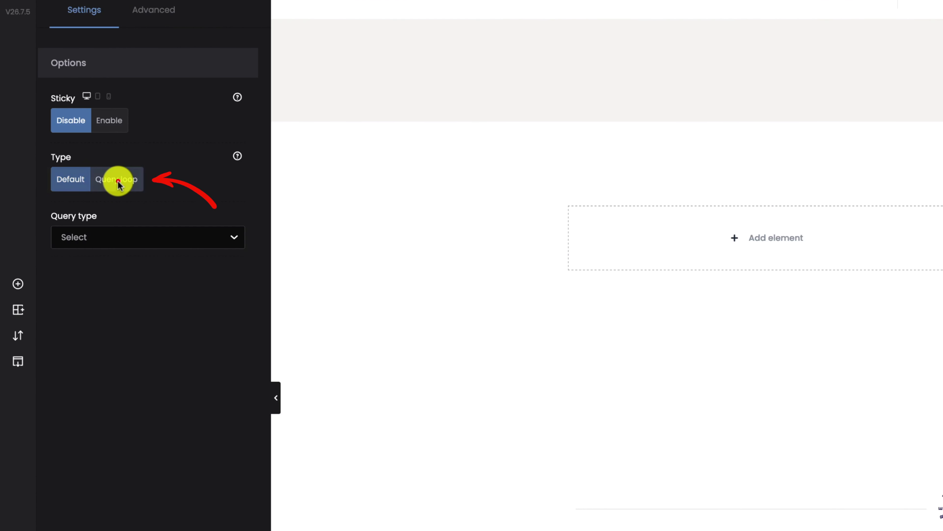
{"action": "left_click", "coordinate": [118, 182]}
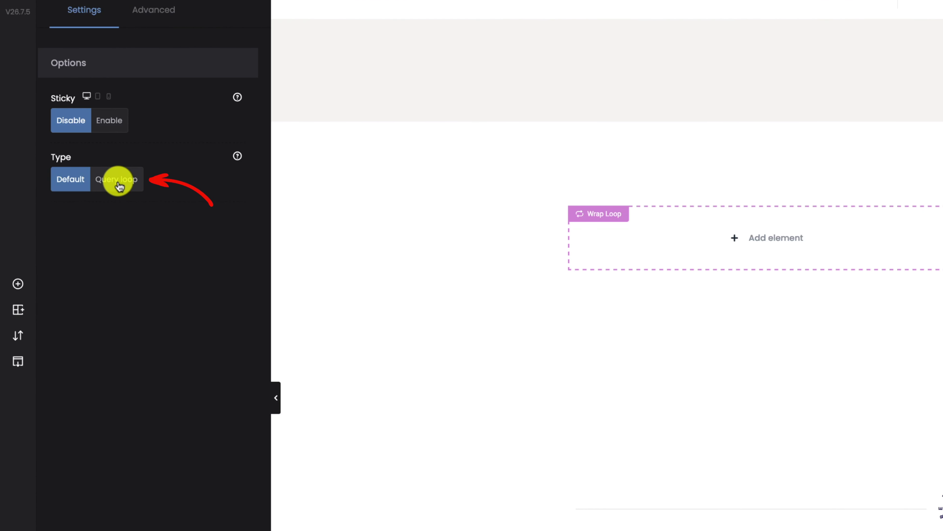
{"action": "mouse_move", "coordinate": [761, 227]}
{"action": "left_click", "coordinate": [723, 197]}
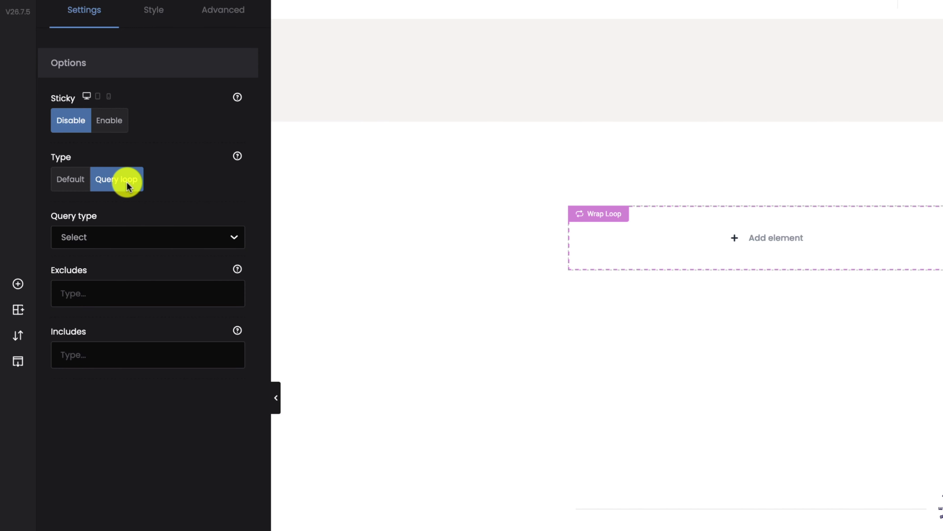
{"action": "left_click", "coordinate": [125, 234]}
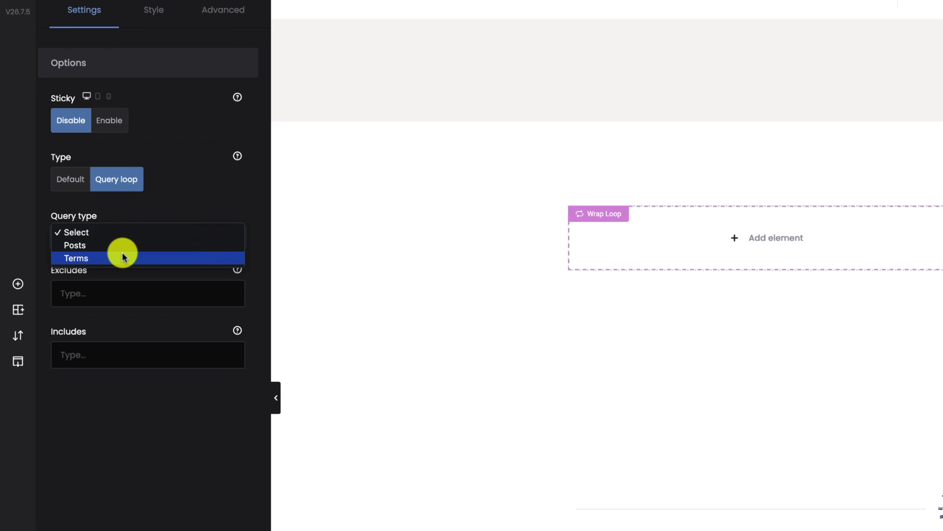
{"action": "left_click", "coordinate": [123, 257]}
{"action": "left_click", "coordinate": [137, 290]}
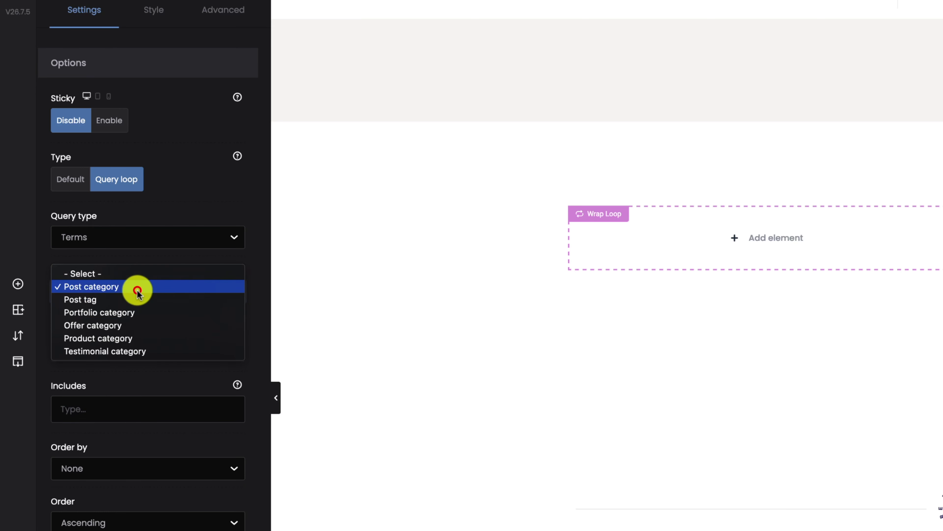
{"action": "left_click", "coordinate": [131, 339]}
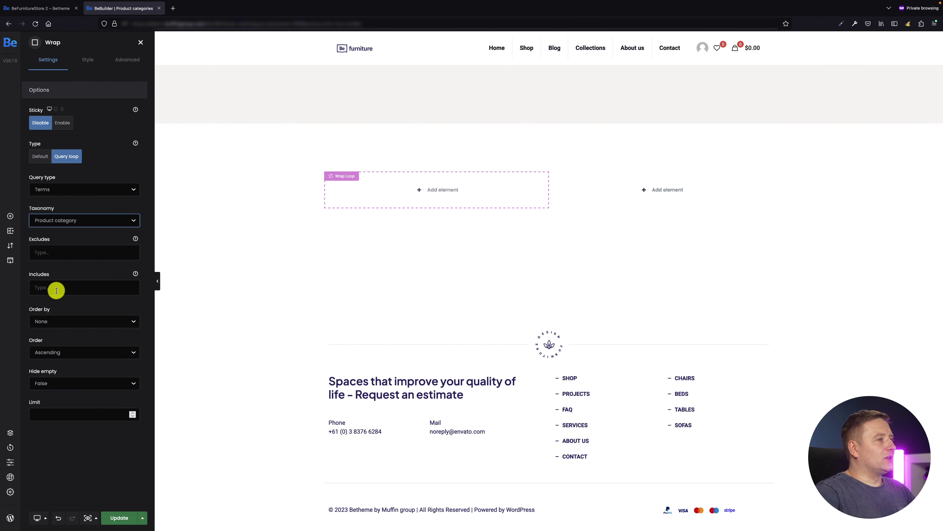
Step: Limit the wrap's query loop to the Sofas category by adding it to the included terms
{"action": "left_click", "coordinate": [56, 290]}
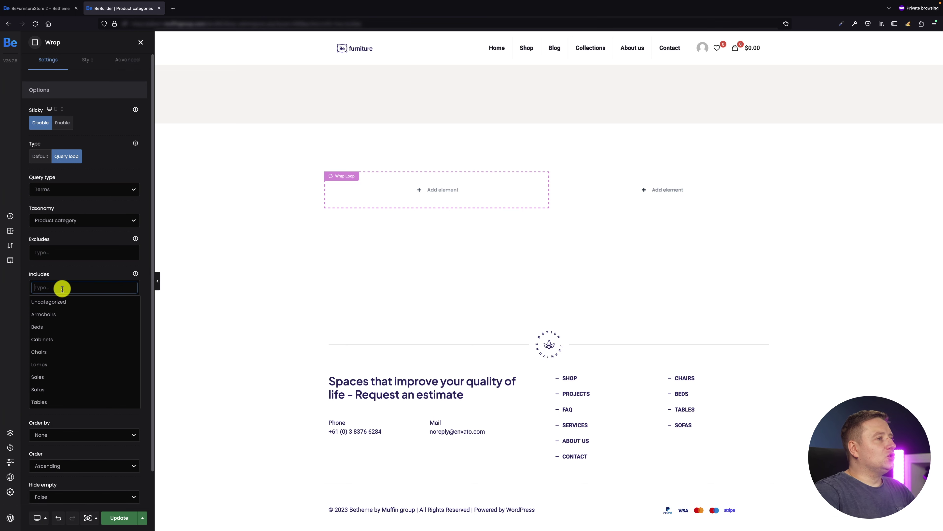
{"action": "left_click", "coordinate": [53, 390]}
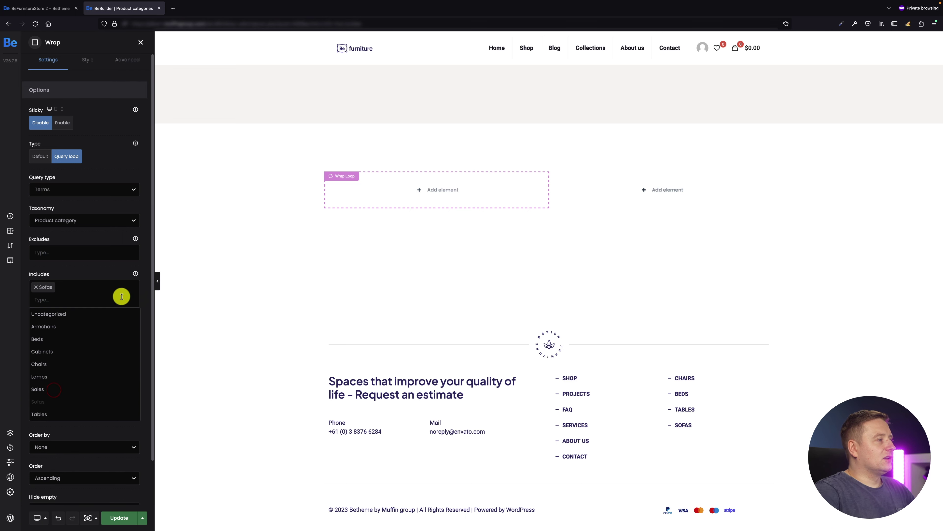
{"action": "left_click", "coordinate": [83, 272]}
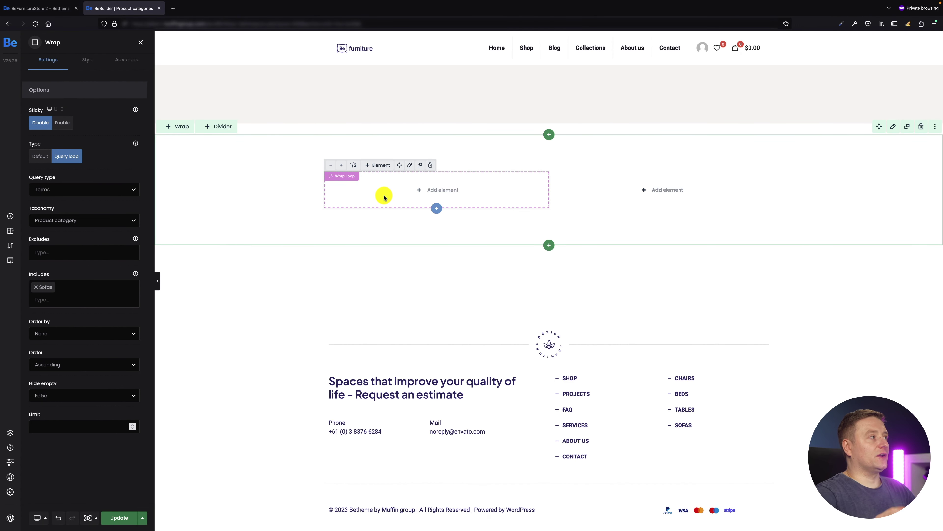
Step: Add an Image element inside the loop wrap and set its source to the dynamic Product Category Image
{"action": "left_click", "coordinate": [10, 216]}
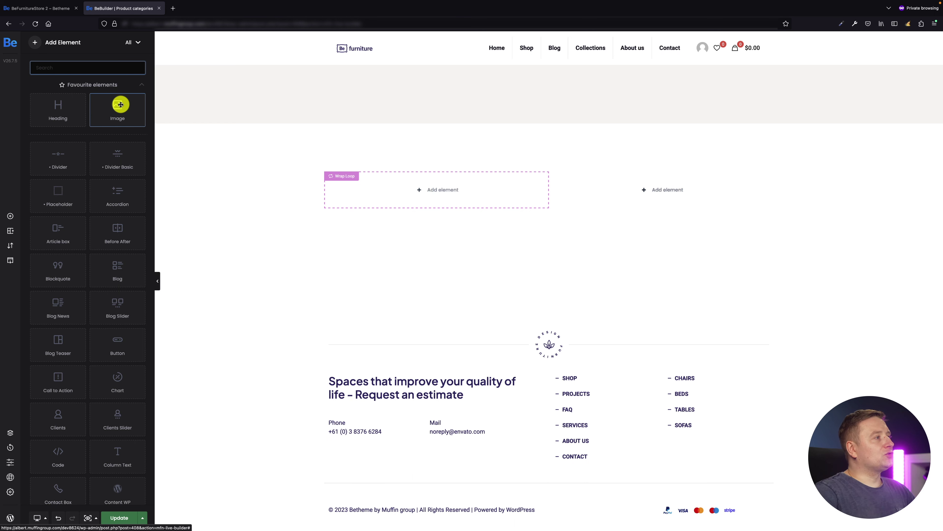
{"action": "left_click_drag", "start_coordinate": [121, 104], "coordinate": [397, 190]}
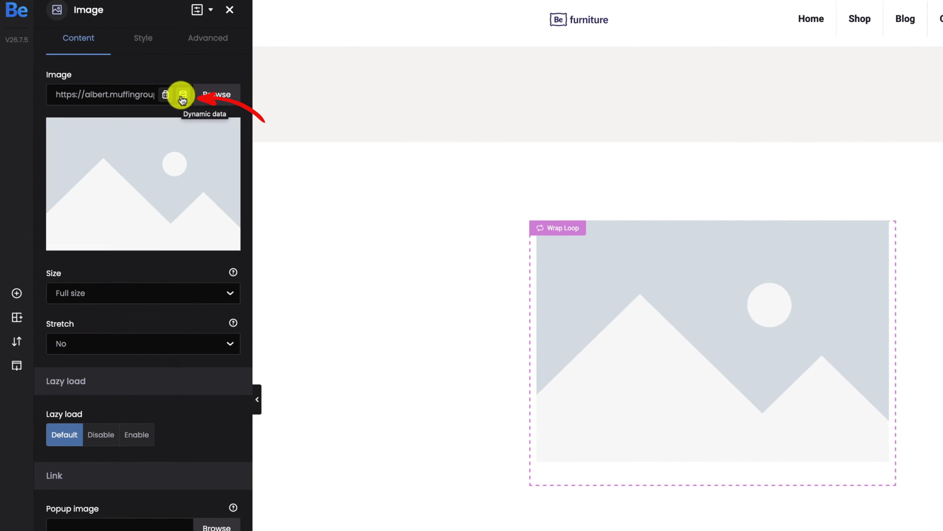
{"action": "left_click", "coordinate": [183, 96]}
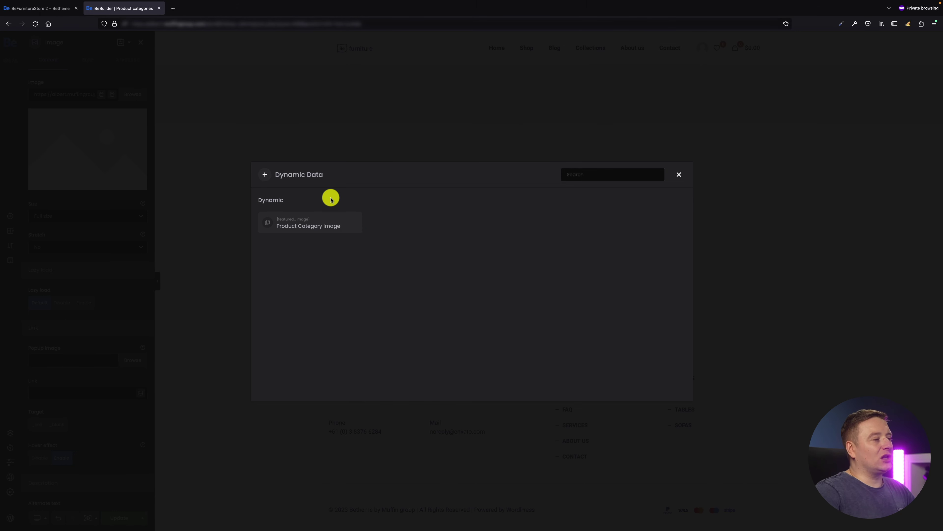
{"action": "left_click", "coordinate": [332, 228]}
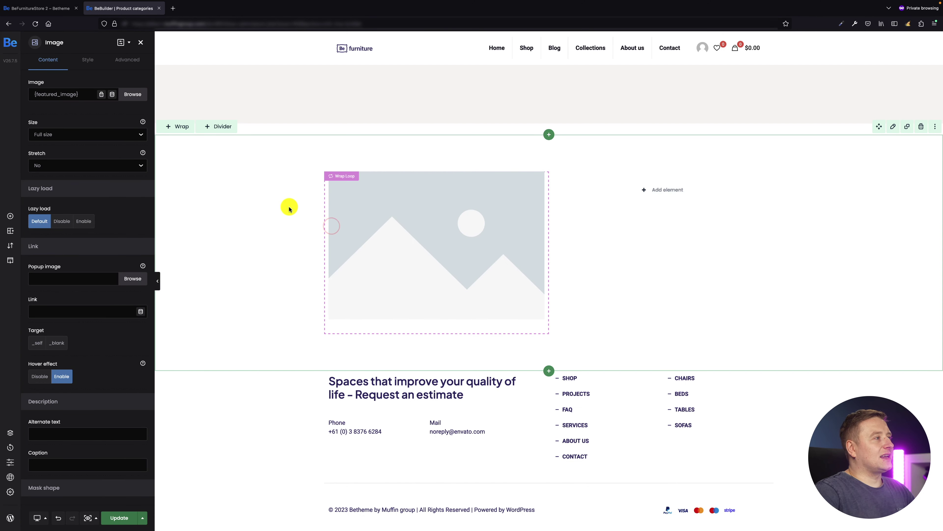
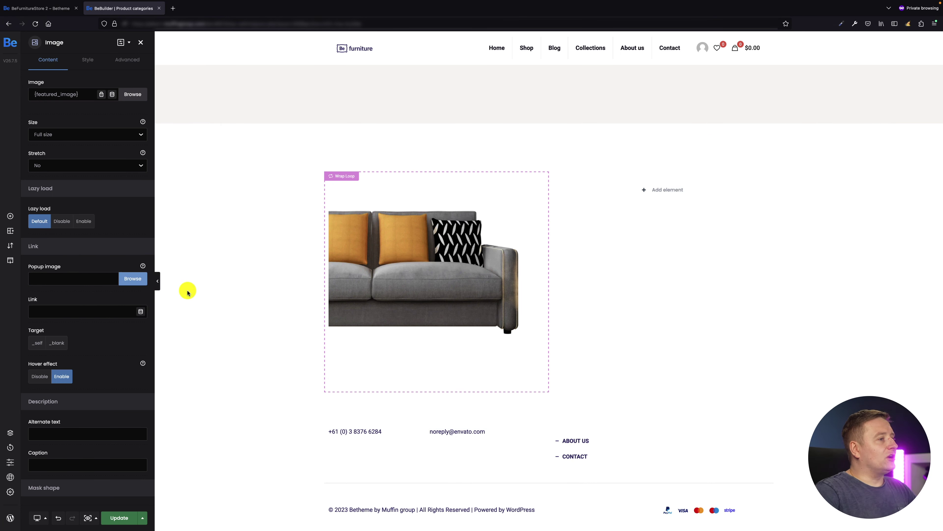
Step: Check the Sofas tile on the BeFurnitureStore 2 reference page and add a Heading element below the sofa image in BeBuilder
{"action": "left_click", "coordinate": [40, 8]}
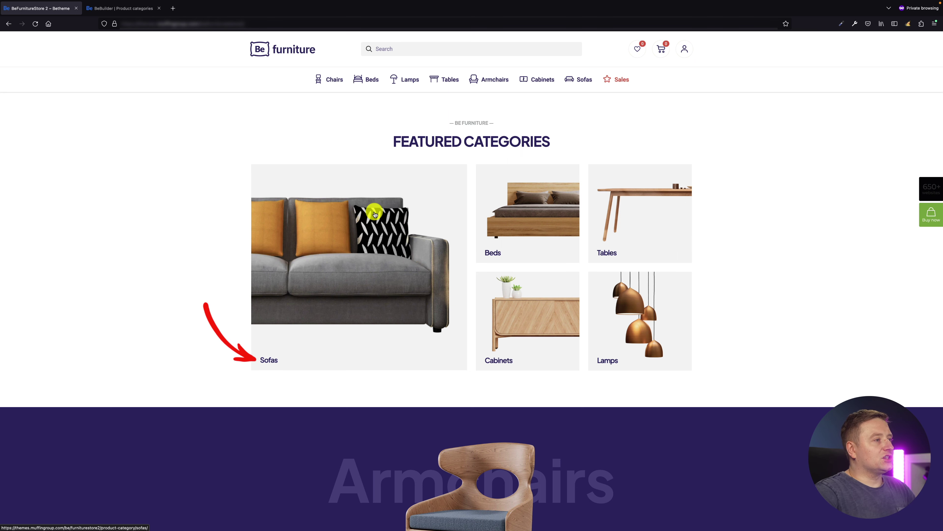
{"action": "left_click", "coordinate": [120, 9]}
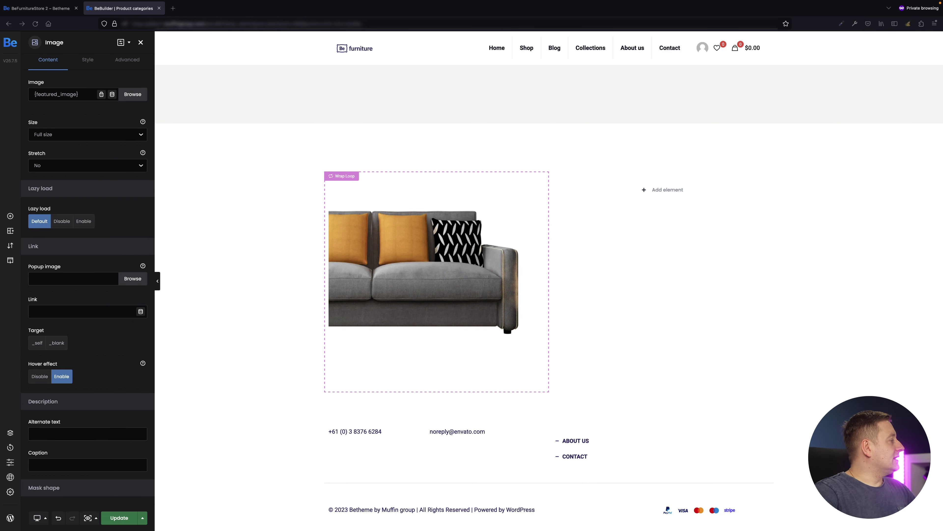
{"action": "left_click", "coordinate": [117, 121]}
{"action": "left_click", "coordinate": [11, 215]}
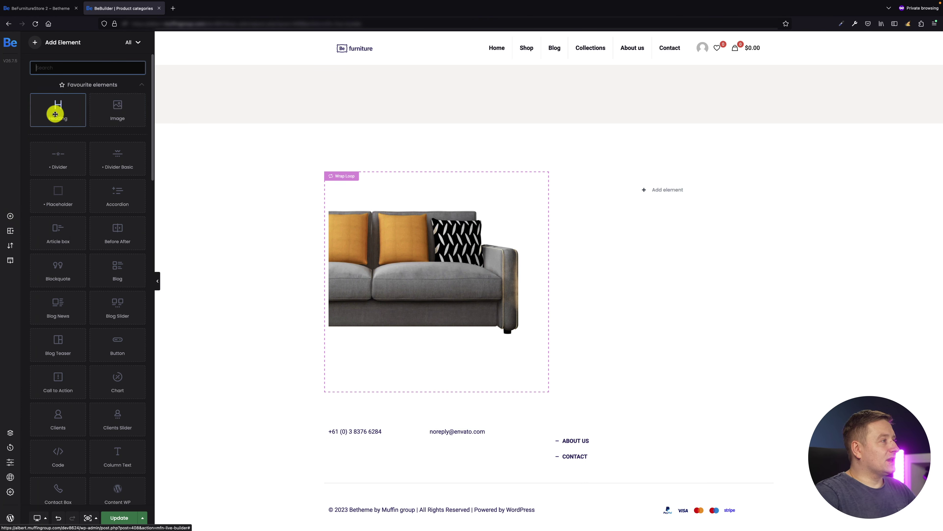
{"action": "left_click_drag", "start_coordinate": [50, 109], "coordinate": [375, 389]}
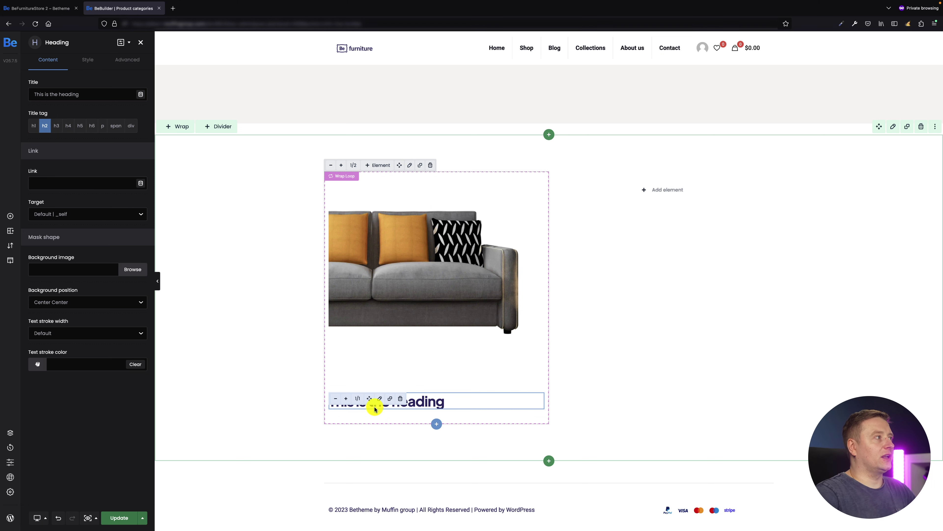
Step: Replace the heading's title with the dynamic Product Category Title and compare it with the reference page's Sofas tile
{"action": "triple_click", "coordinate": [92, 96]}
{"action": "key", "text": "BackSpace"}
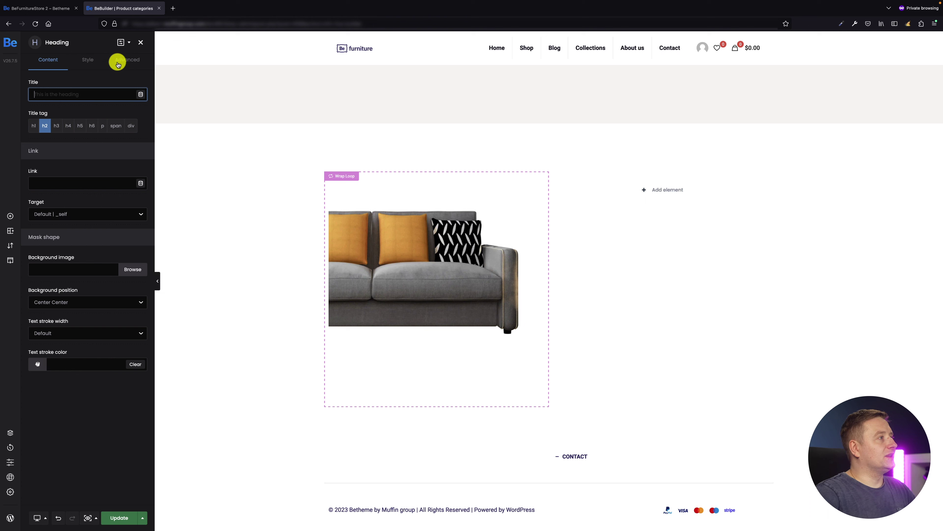
{"action": "left_click", "coordinate": [141, 95]}
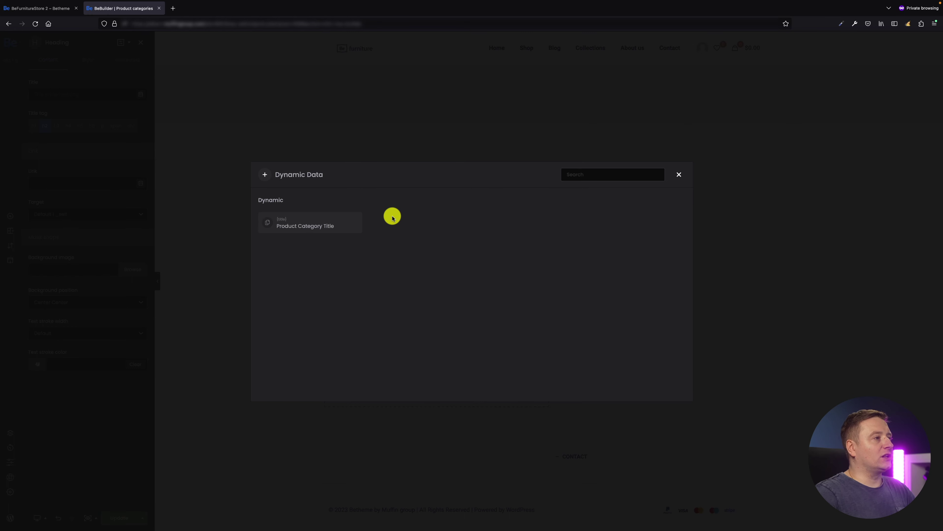
{"action": "left_click", "coordinate": [333, 226]}
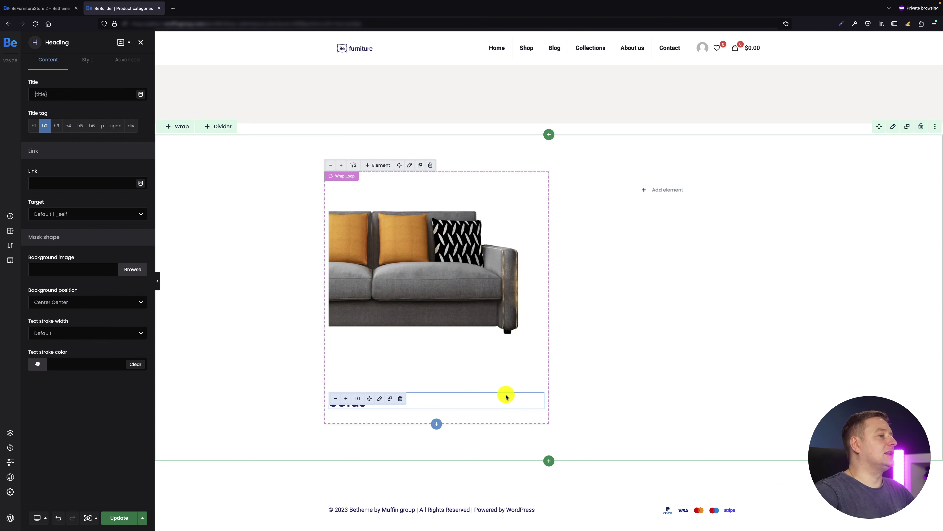
{"action": "left_click", "coordinate": [39, 8]}
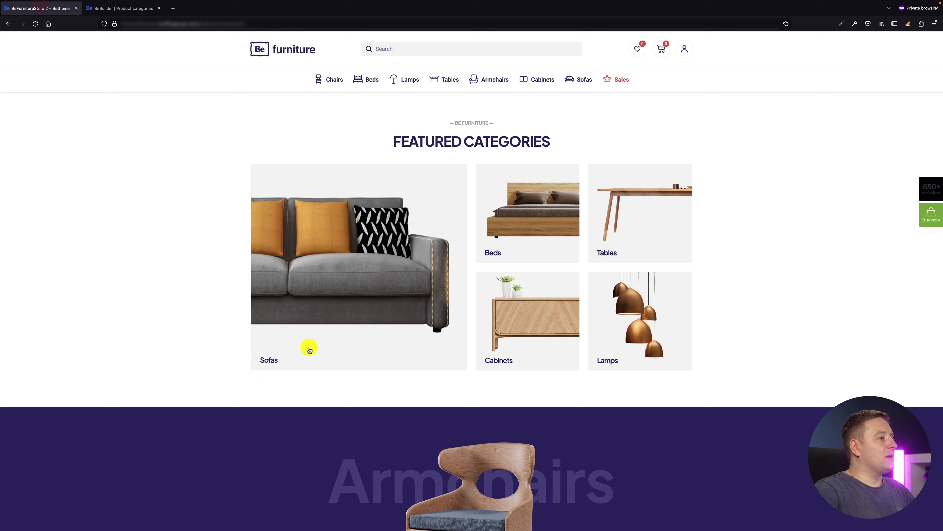
{"action": "left_click", "coordinate": [129, 8]}
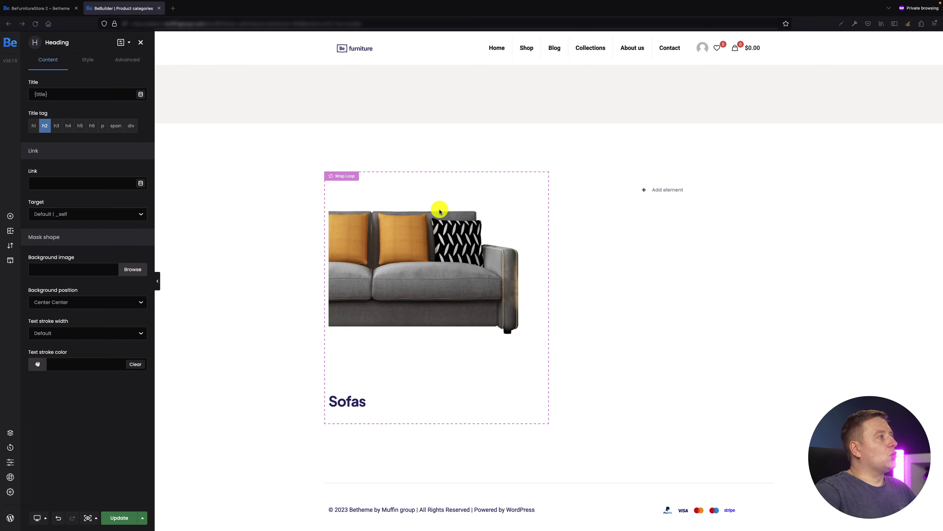
Step: Set the Sofas heading's typography to 19 px size, 25 px line height and font weight 600
{"action": "left_click", "coordinate": [84, 60]}
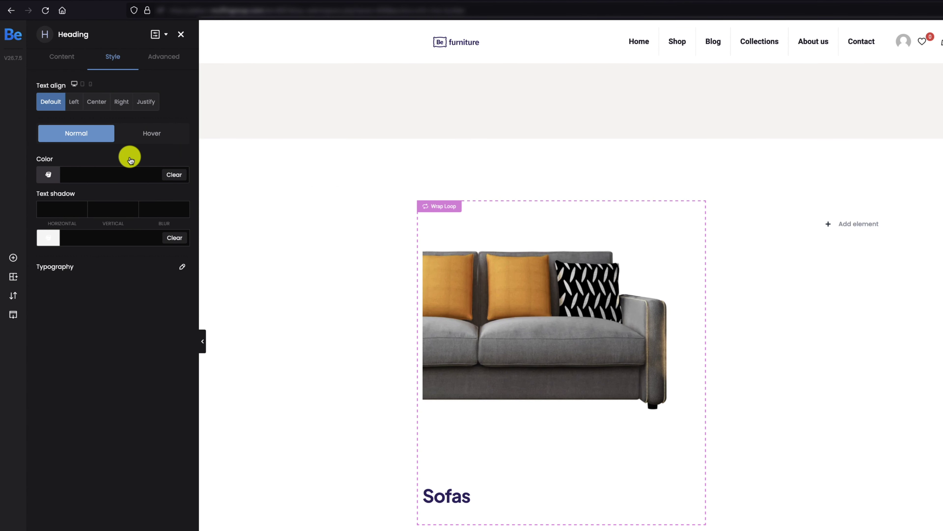
{"action": "left_click", "coordinate": [182, 266]}
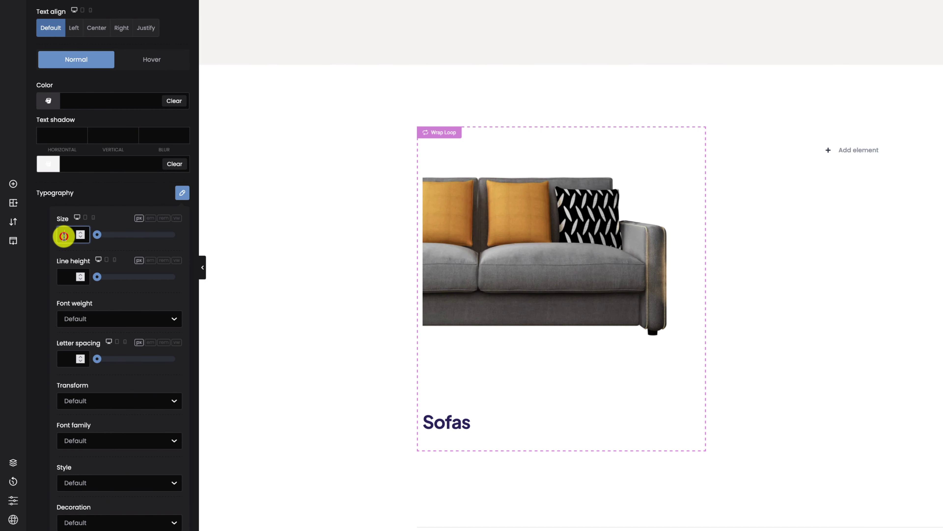
{"action": "left_click", "coordinate": [110, 214]}
{"action": "left_click", "coordinate": [68, 279]}
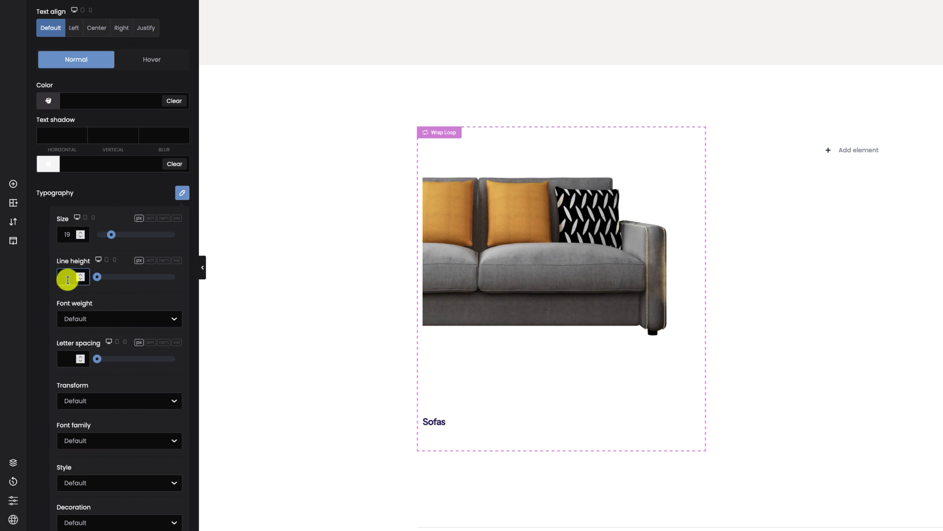
{"action": "left_click", "coordinate": [68, 279]}
{"action": "type", "text": "25"}
{"action": "left_click", "coordinate": [107, 290]}
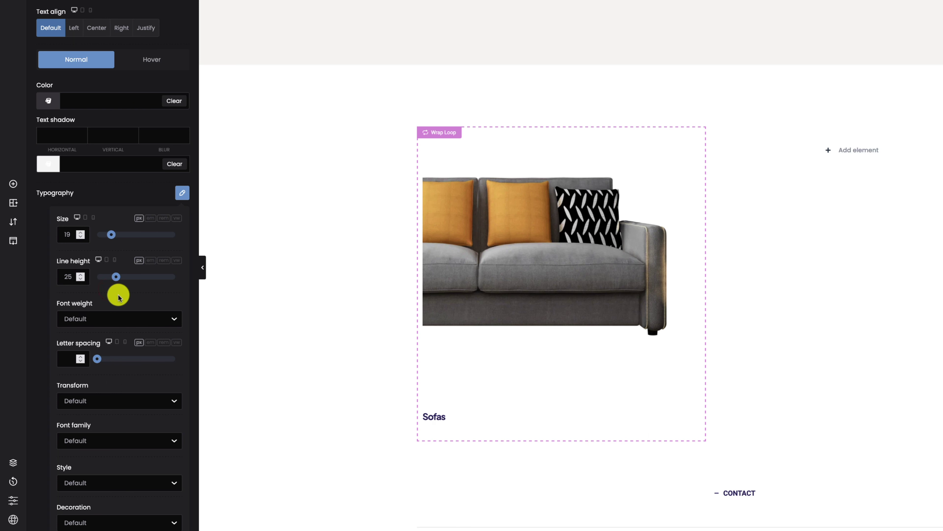
{"action": "left_click", "coordinate": [90, 322]}
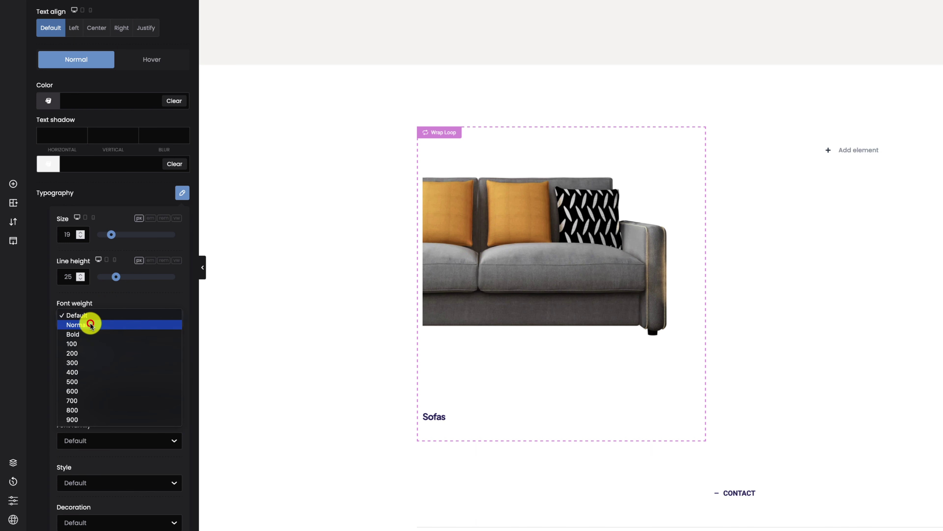
{"action": "left_click", "coordinate": [85, 390]}
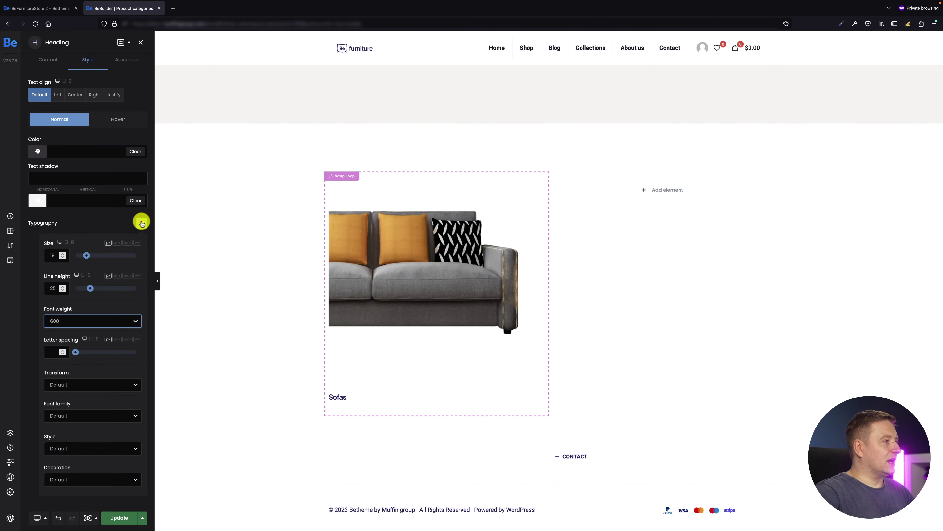
{"action": "left_click", "coordinate": [142, 223]}
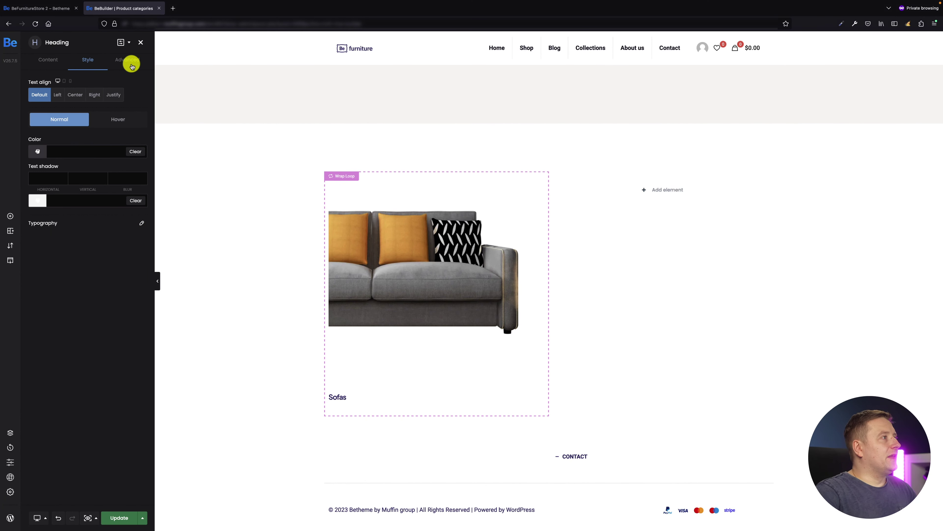
Step: Give the Sofas heading right and left margins of 12px
{"action": "left_click", "coordinate": [131, 63]}
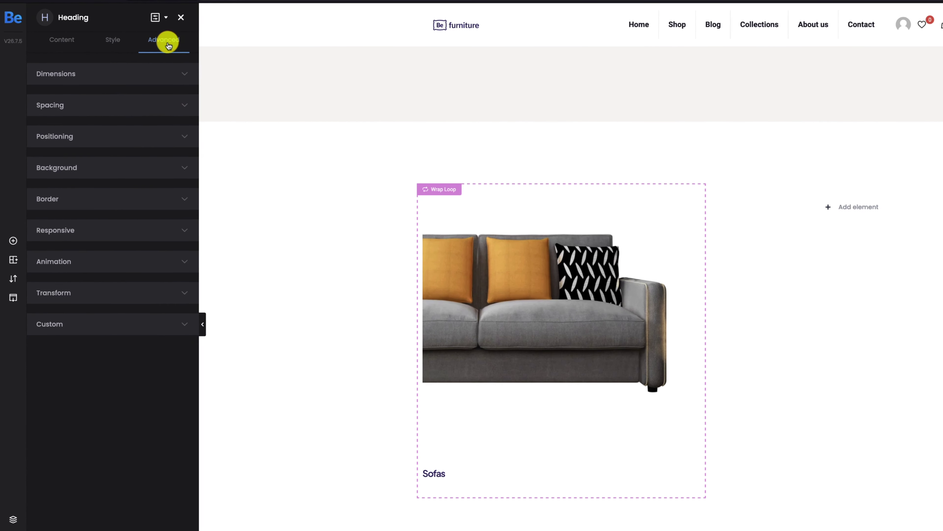
{"action": "left_click", "coordinate": [118, 110]}
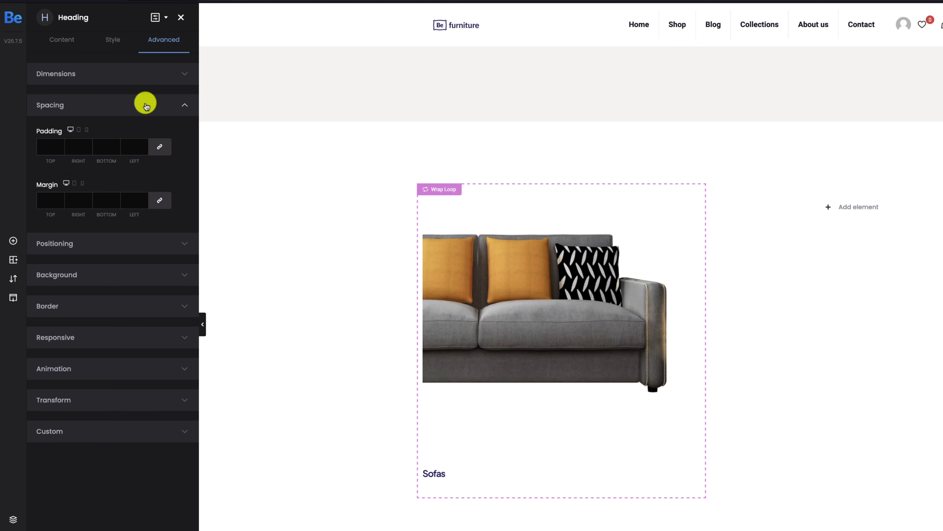
{"action": "mouse_move", "coordinate": [79, 201]}
{"action": "left_mouse_down"}
{"action": "mouse_move", "coordinate": [107, 202]}
{"action": "mouse_move", "coordinate": [92, 201]}
{"action": "left_mouse_up"}
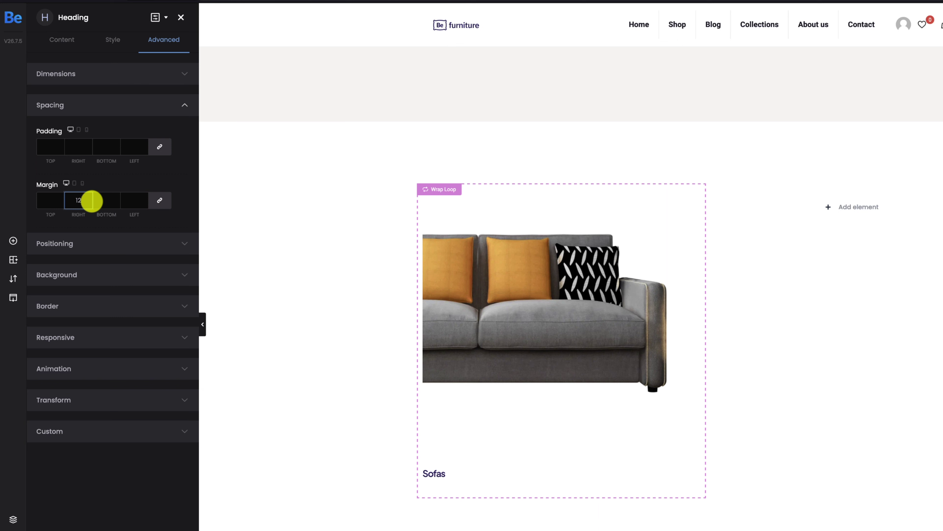
{"action": "type", "text": "12px"}
{"action": "left_click", "coordinate": [130, 201]}
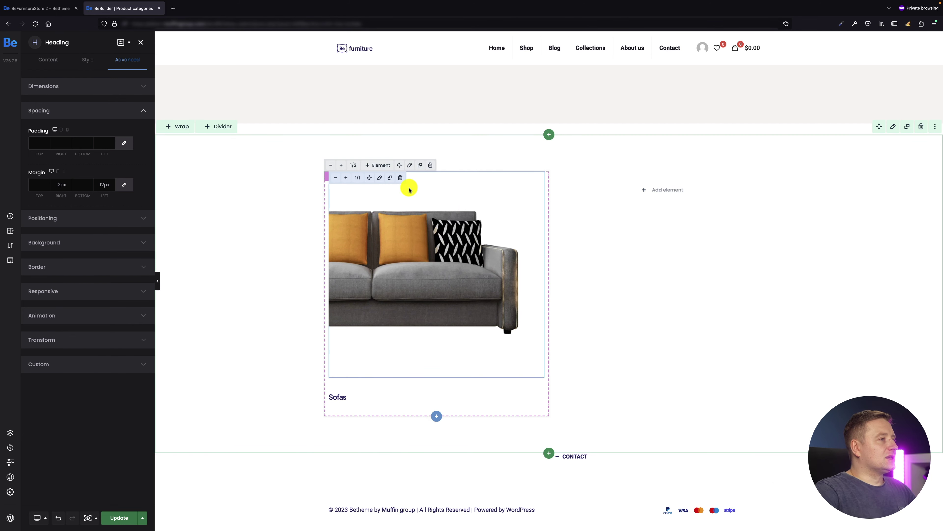
Step: Set the sofa image element's background color to #F4F4F4
{"action": "left_click", "coordinate": [381, 177]}
{"action": "left_click", "coordinate": [127, 59]}
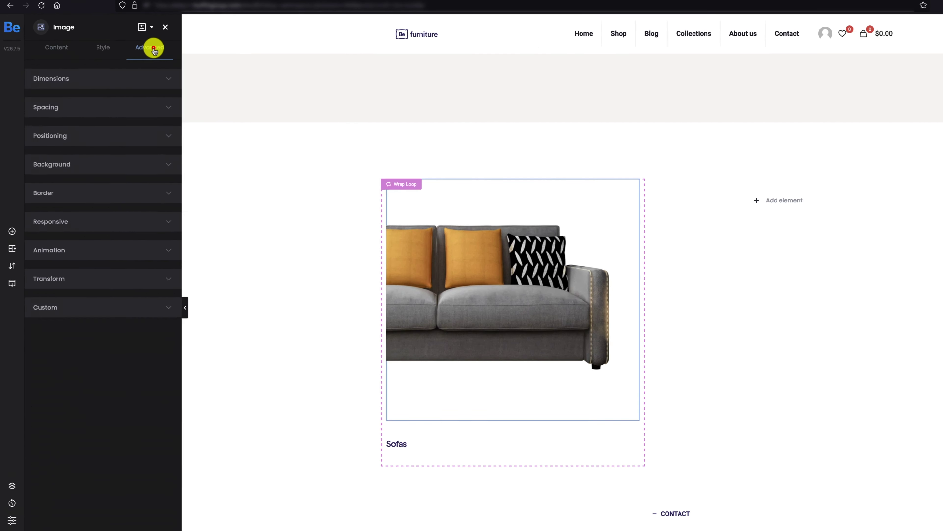
{"action": "left_click", "coordinate": [119, 168]}
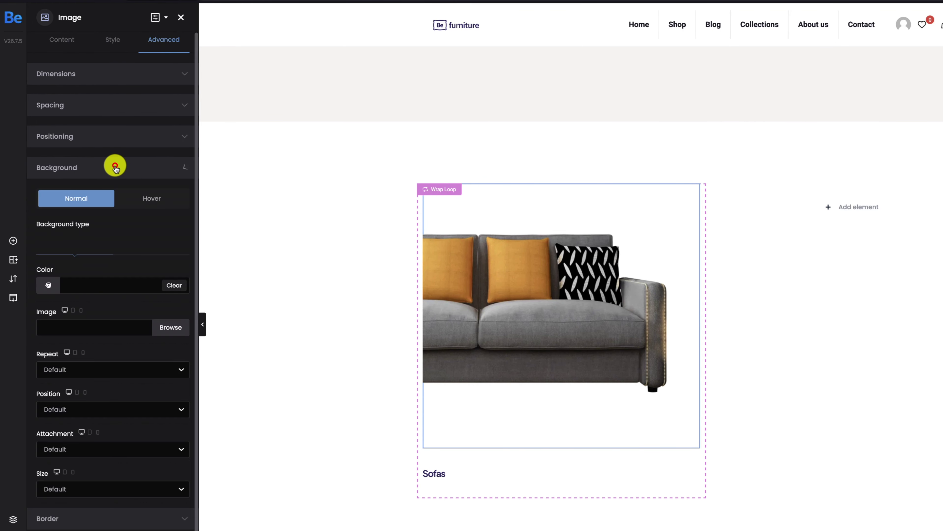
{"action": "left_click", "coordinate": [119, 287]}
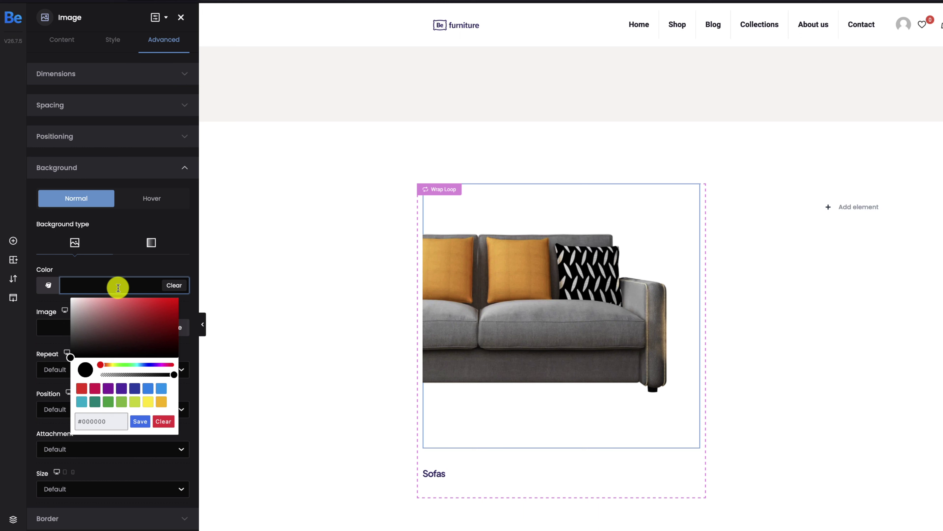
{"action": "left_click", "coordinate": [116, 264]}
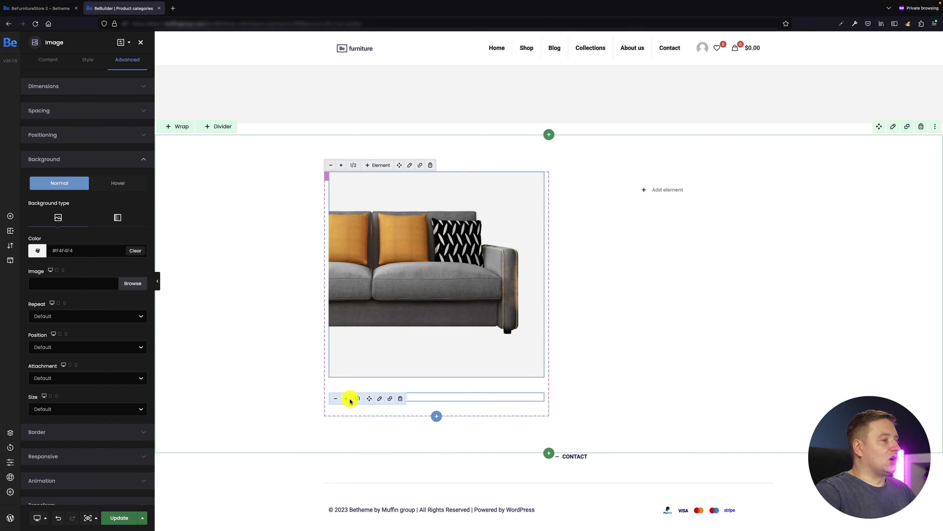
Step: Check the Sofas title placement on the BeFurnitureStore 2 reference page and set the heading's position to Absolute in BeBuilder
{"action": "left_click", "coordinate": [380, 399]}
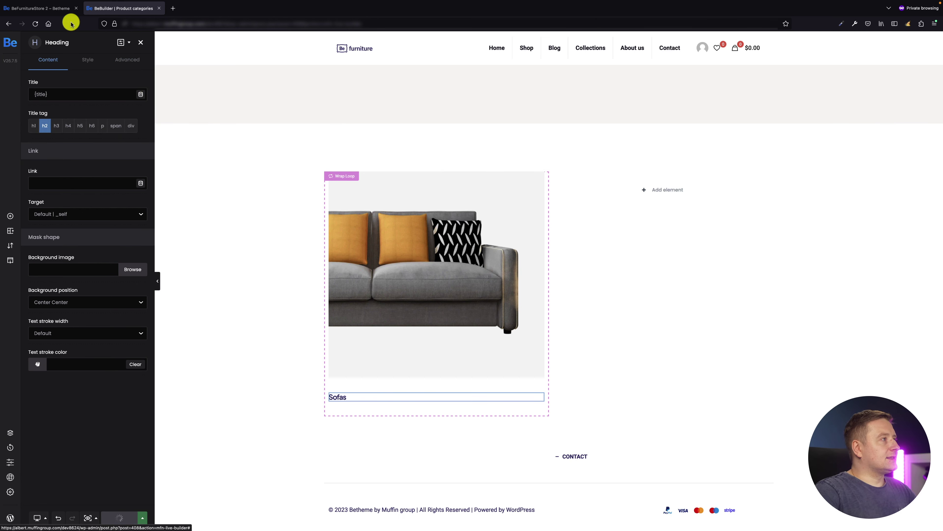
{"action": "left_click", "coordinate": [66, 8]}
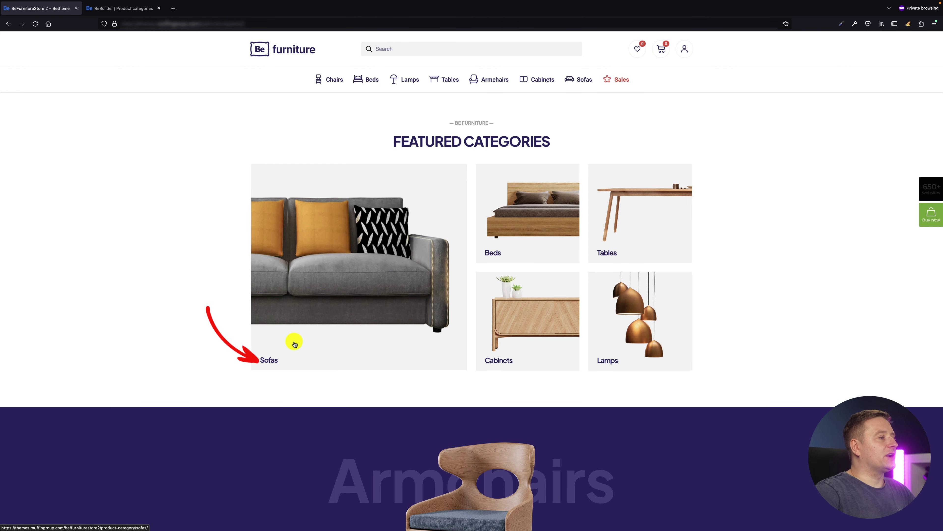
{"action": "left_click", "coordinate": [118, 11]}
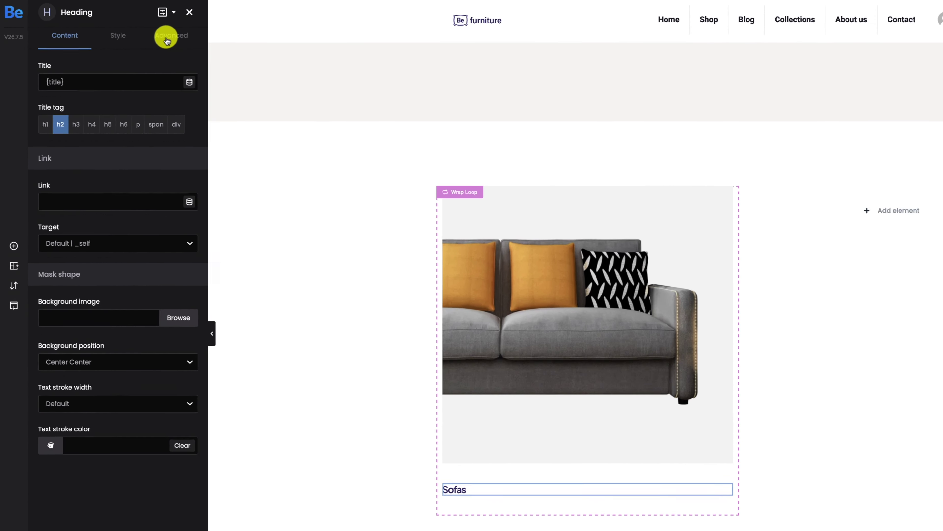
{"action": "left_click", "coordinate": [167, 41]}
{"action": "left_click", "coordinate": [100, 137]}
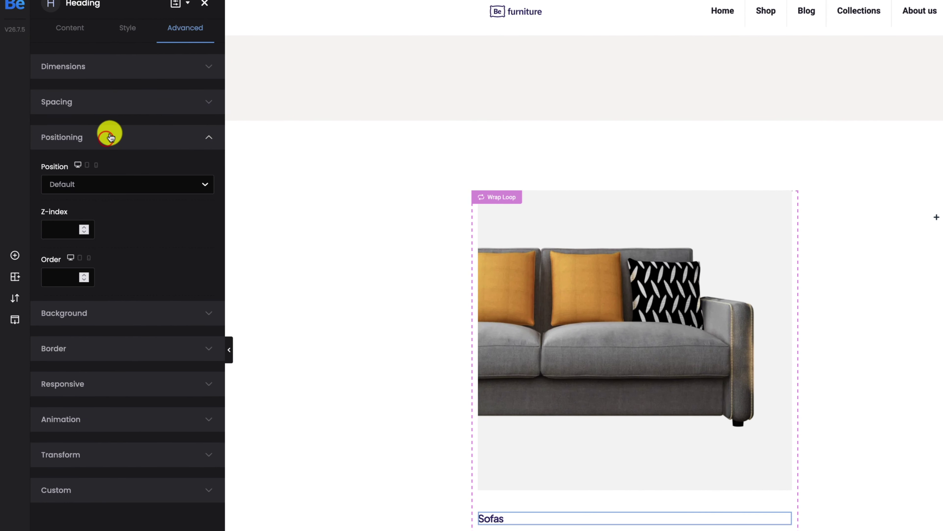
{"action": "left_click", "coordinate": [166, 186]}
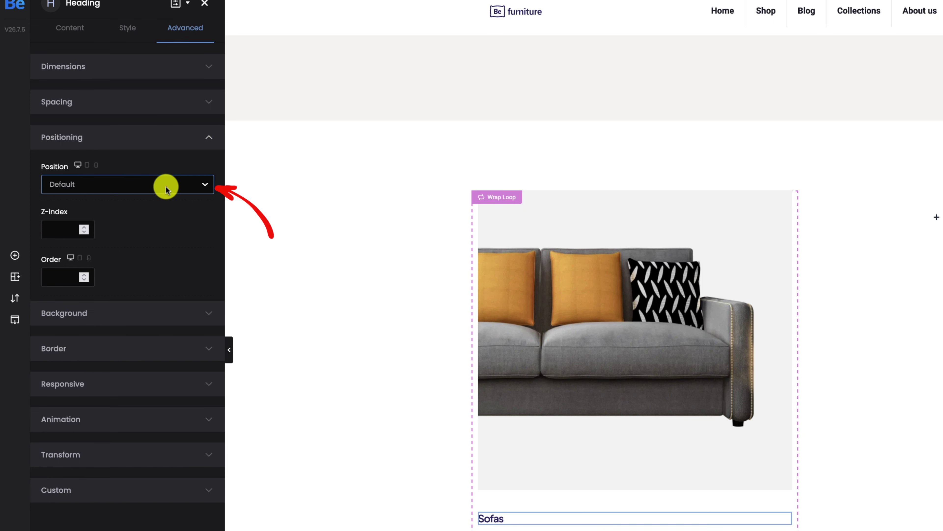
{"action": "left_click", "coordinate": [165, 186]}
{"action": "left_click", "coordinate": [141, 200]}
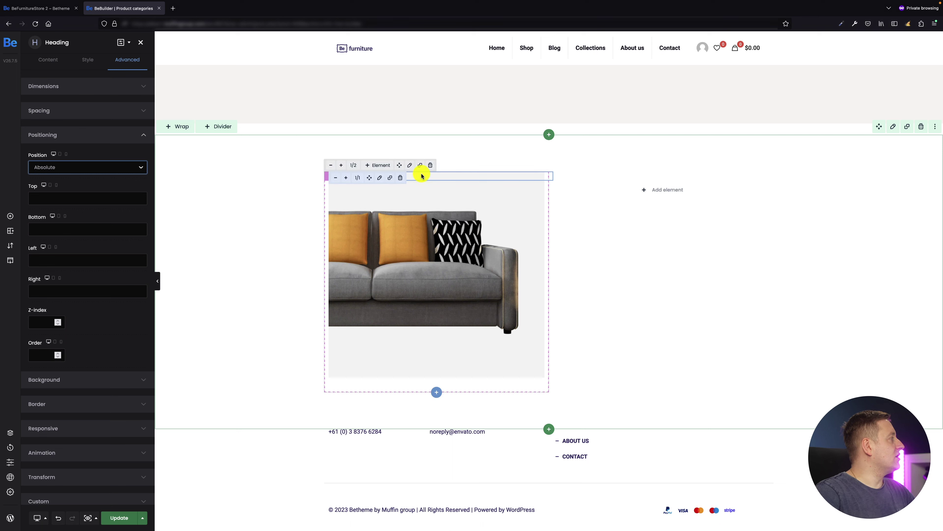
Step: Offset the absolutely positioned Sofas heading 16px from the bottom and 24px from the left
{"action": "left_click", "coordinate": [55, 229]}
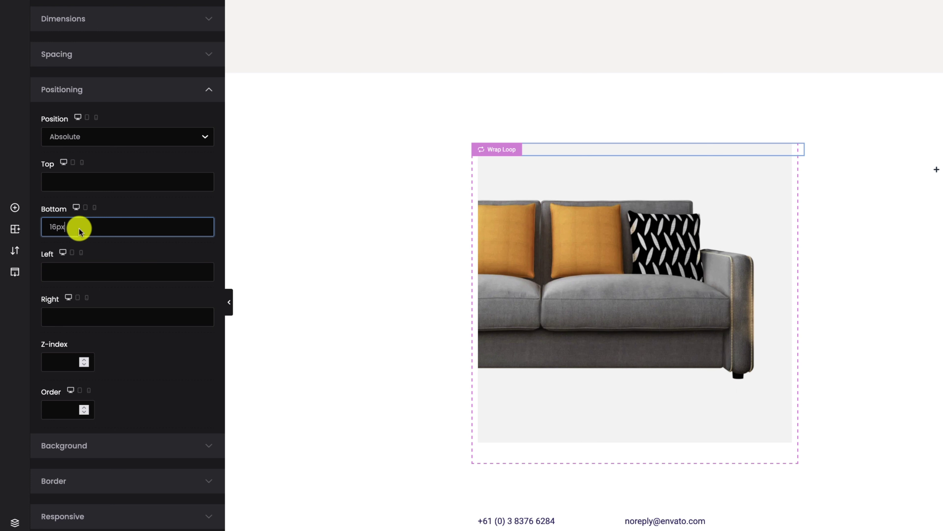
{"action": "left_click", "coordinate": [142, 200]}
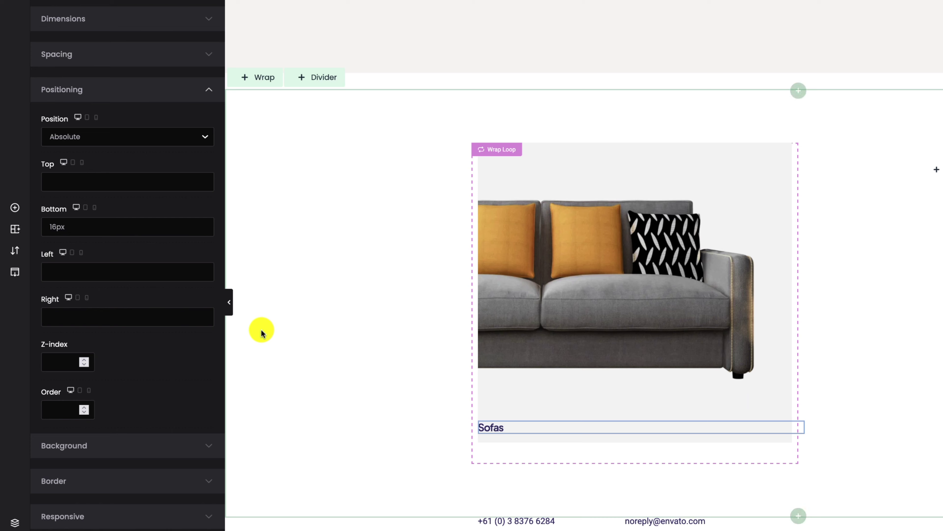
{"action": "left_click", "coordinate": [85, 272]}
{"action": "type", "text": "24"}
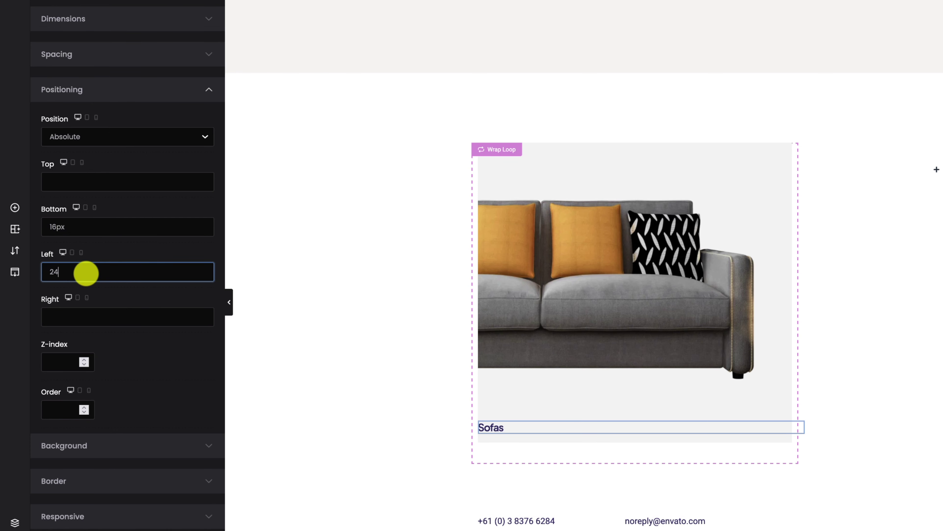
{"action": "left_click", "coordinate": [127, 247]}
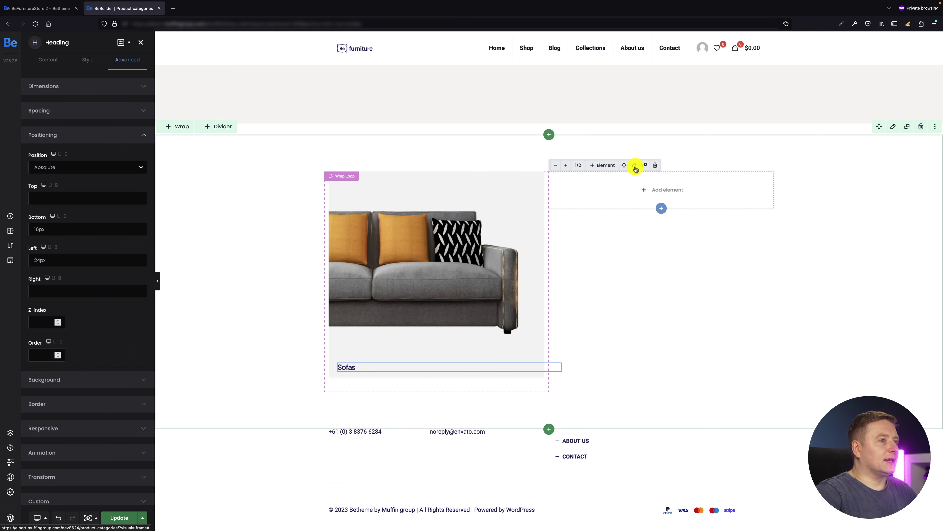
Step: Turn the empty second wrap into a query loop of Terms with the Product category taxonomy
{"action": "left_click", "coordinate": [635, 168]}
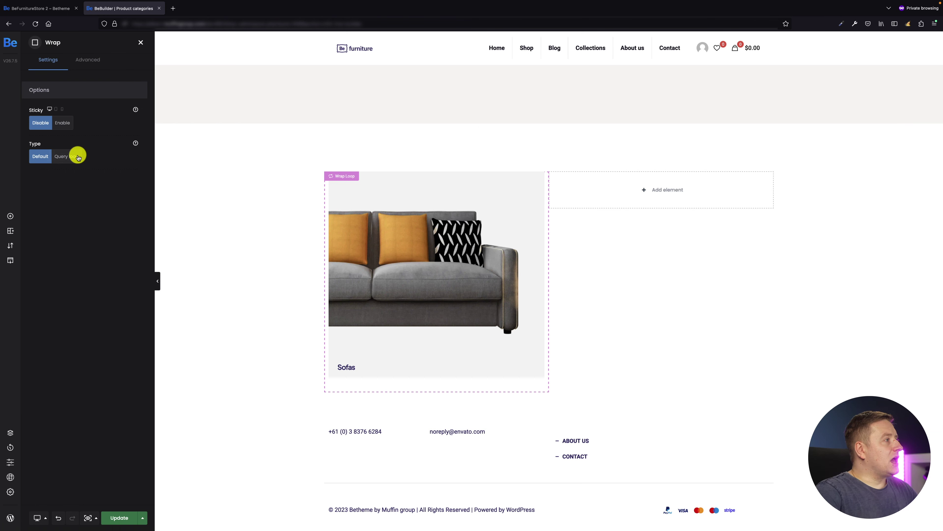
{"action": "left_click", "coordinate": [67, 158]}
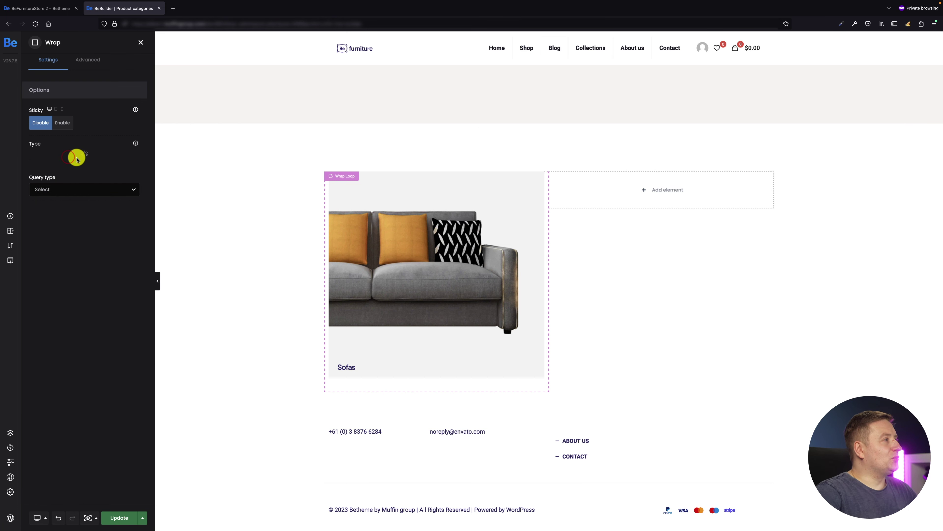
{"action": "left_click", "coordinate": [63, 188]}
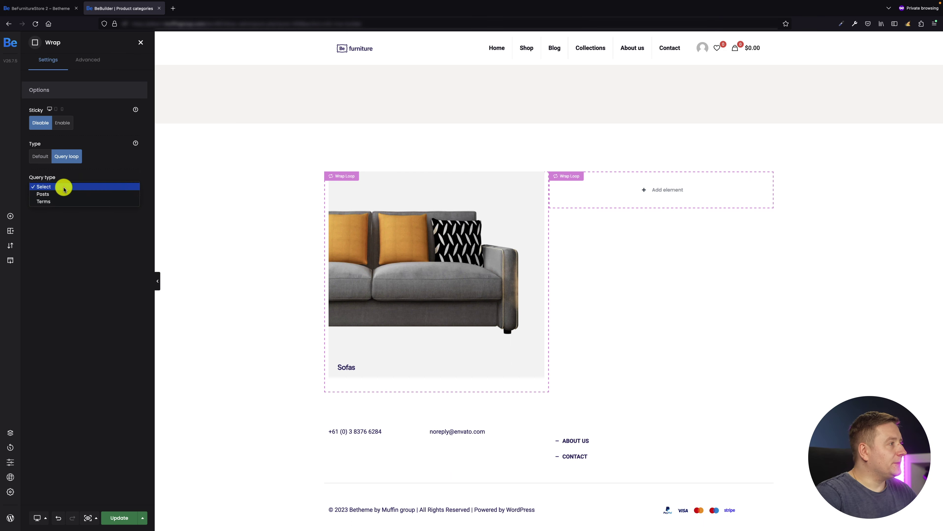
{"action": "left_click", "coordinate": [59, 198]}
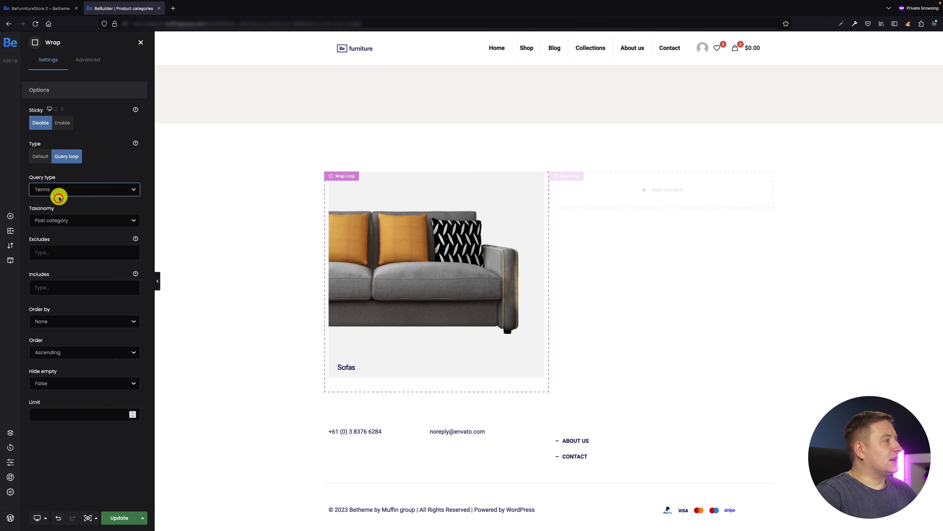
{"action": "left_click", "coordinate": [67, 220]}
{"action": "left_click", "coordinate": [71, 247]}
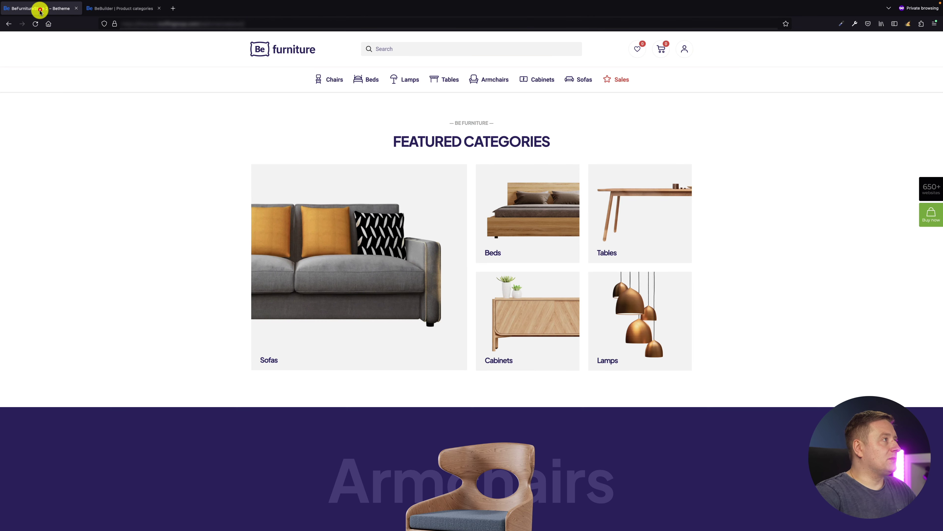
Step: Check the small tiles on the BeFurnitureStore 2 reference page and include Beds, Cabinets, Lamps and Tables in the second wrap's query loop
{"action": "left_click", "coordinate": [39, 8]}
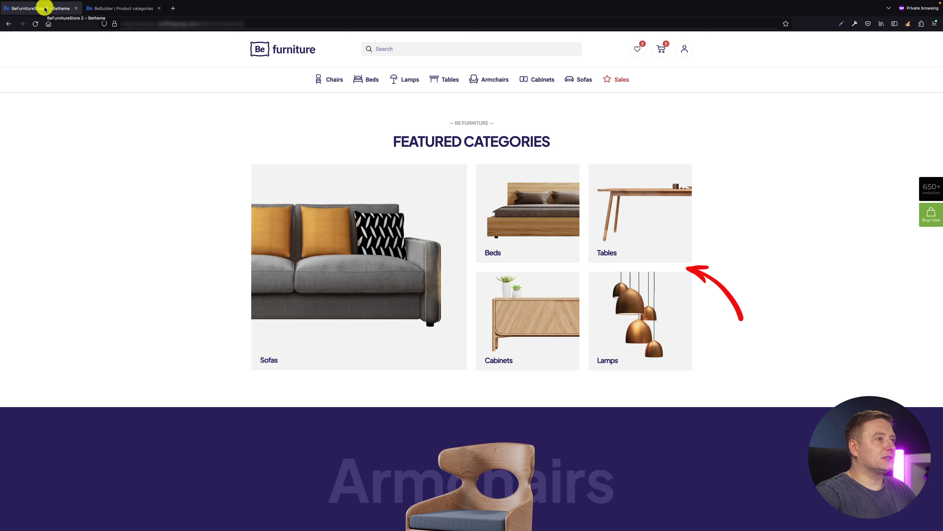
{"action": "left_click", "coordinate": [101, 8]}
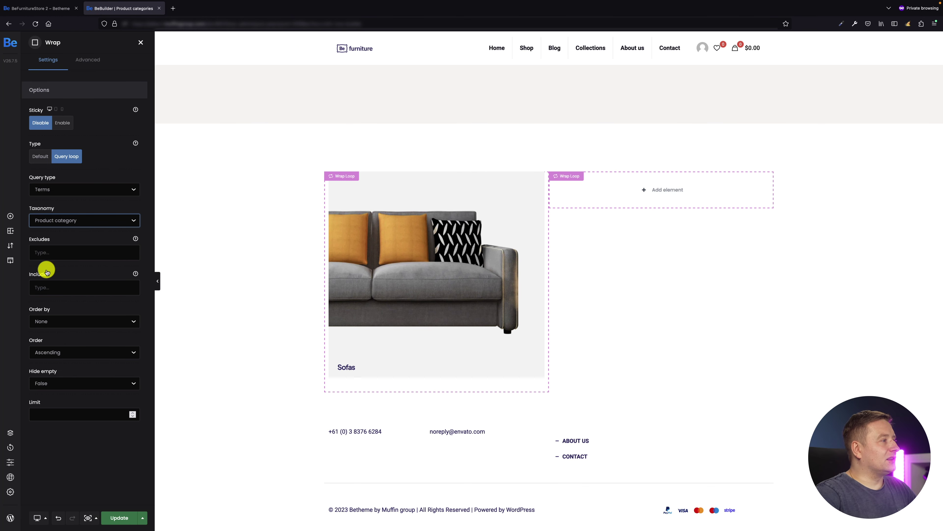
{"action": "left_click", "coordinate": [50, 287]}
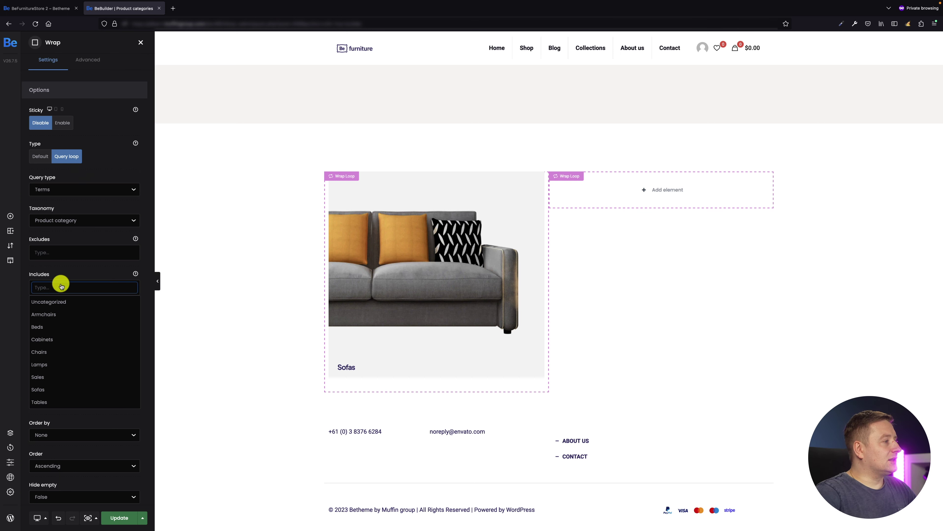
{"action": "left_click", "coordinate": [53, 327]}
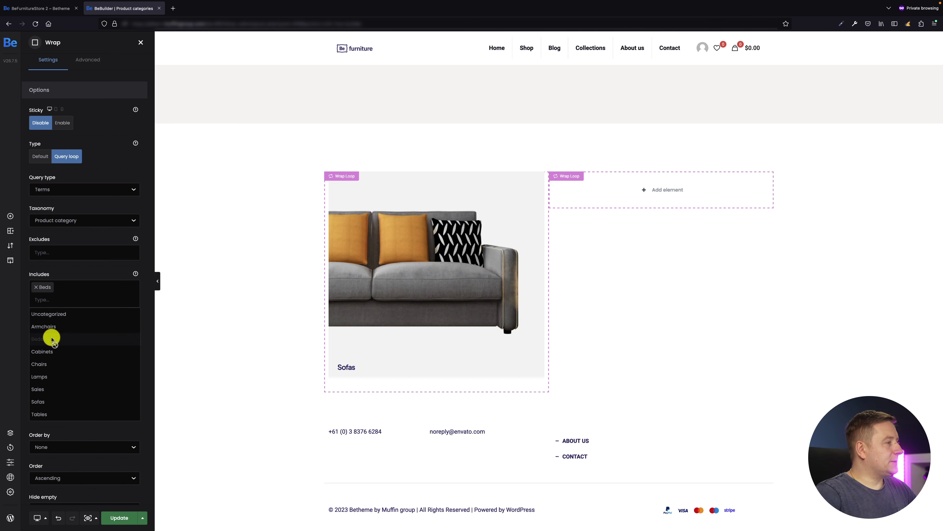
{"action": "left_click", "coordinate": [49, 351]}
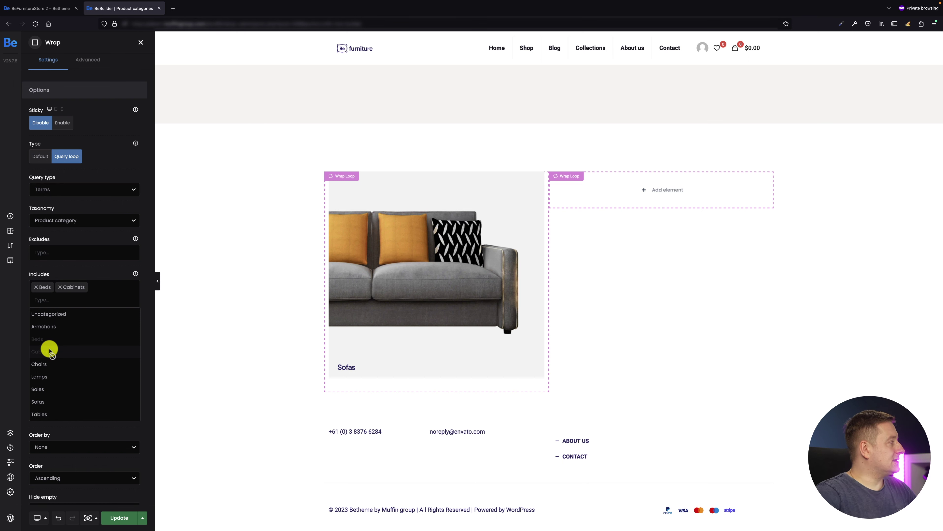
{"action": "left_click", "coordinate": [53, 376]}
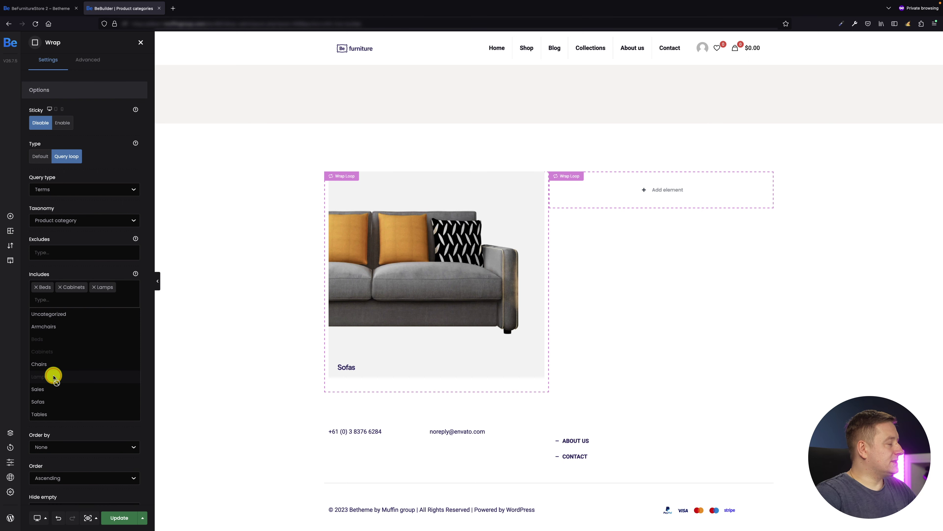
{"action": "left_click", "coordinate": [50, 413]}
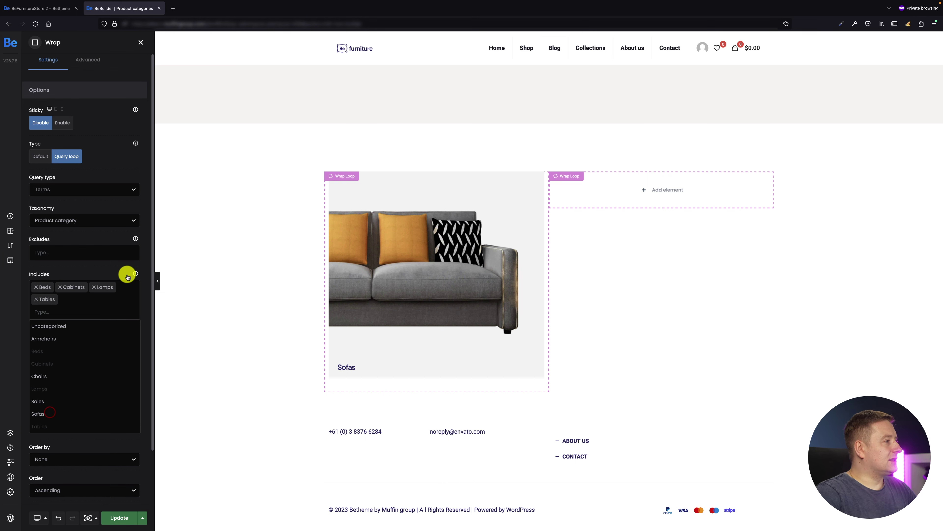
{"action": "left_click", "coordinate": [118, 269]}
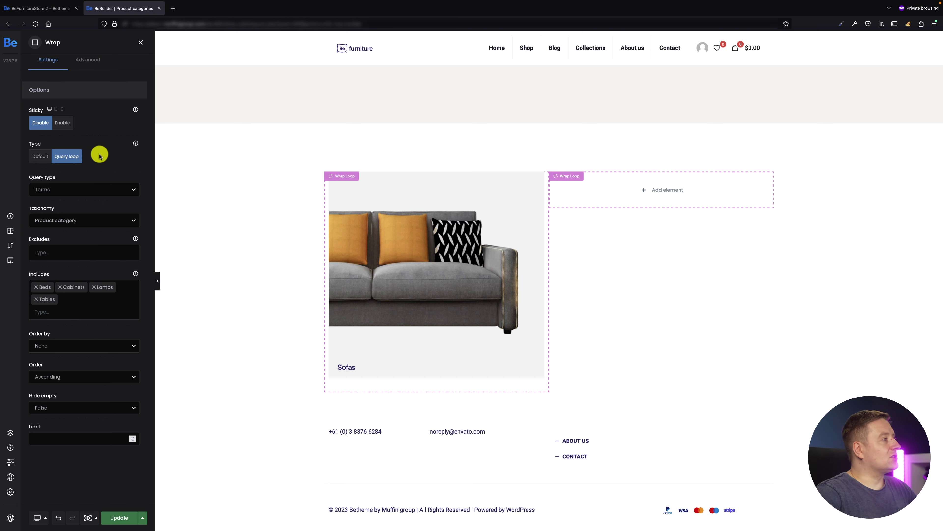
Step: Add an Image element to the second wrap loop and set its source to the dynamic Product Category Image
{"action": "left_click", "coordinate": [11, 218]}
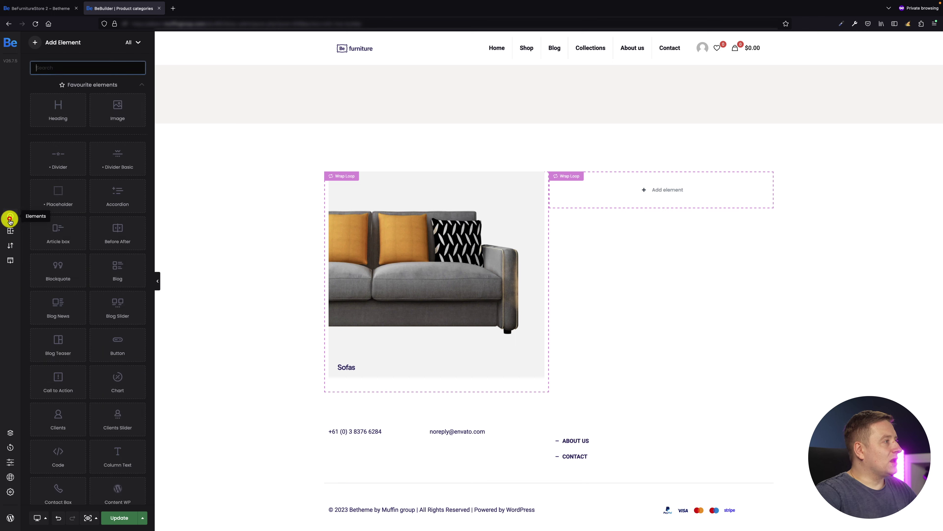
{"action": "left_click_drag", "start_coordinate": [105, 111], "coordinate": [611, 194]}
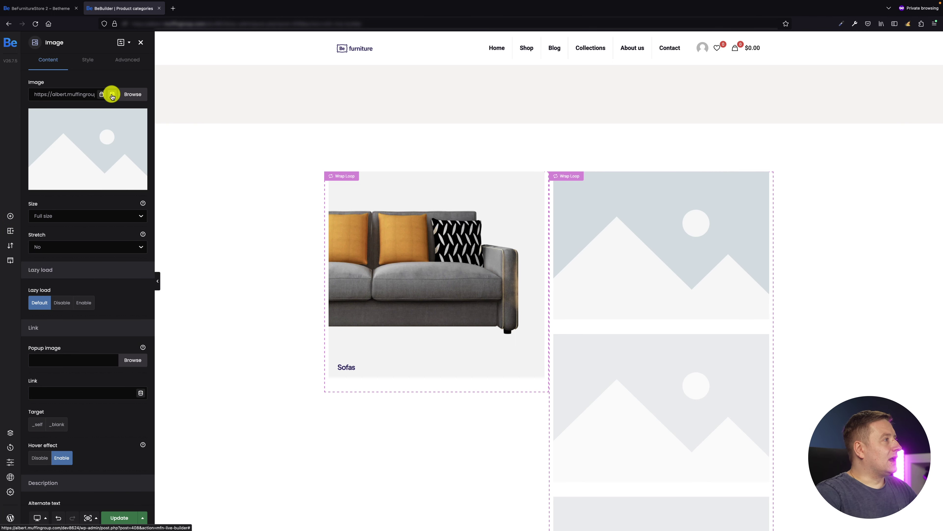
{"action": "left_click", "coordinate": [113, 95]}
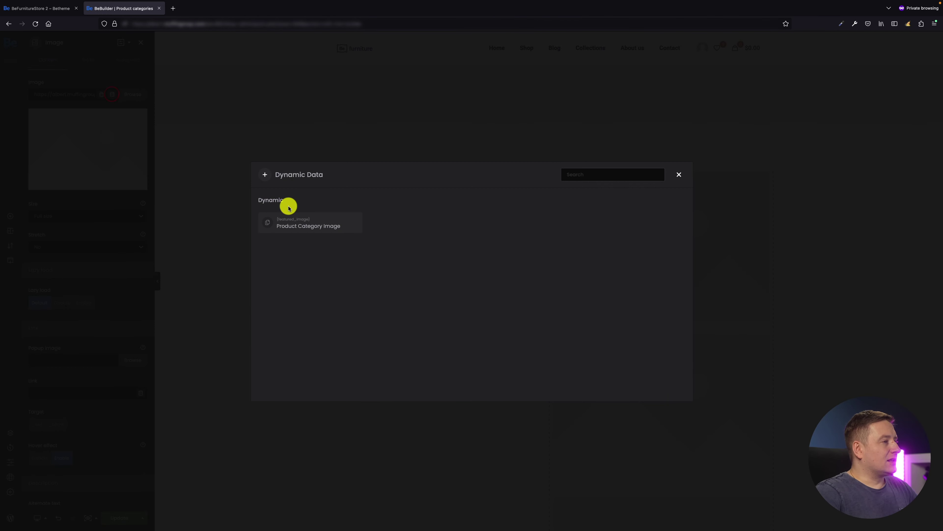
{"action": "left_click", "coordinate": [301, 218]}
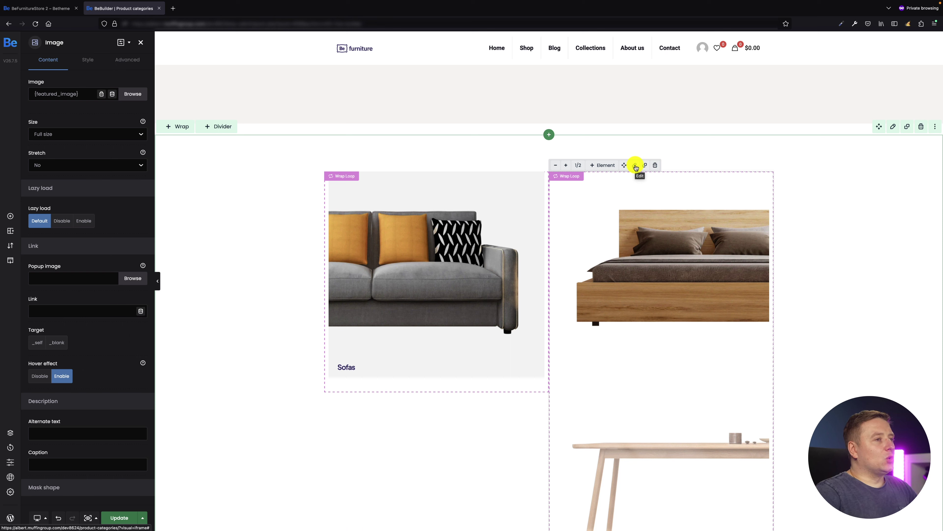
Step: Set the second wrap loop's container item width to 50%
{"action": "left_click", "coordinate": [636, 168]}
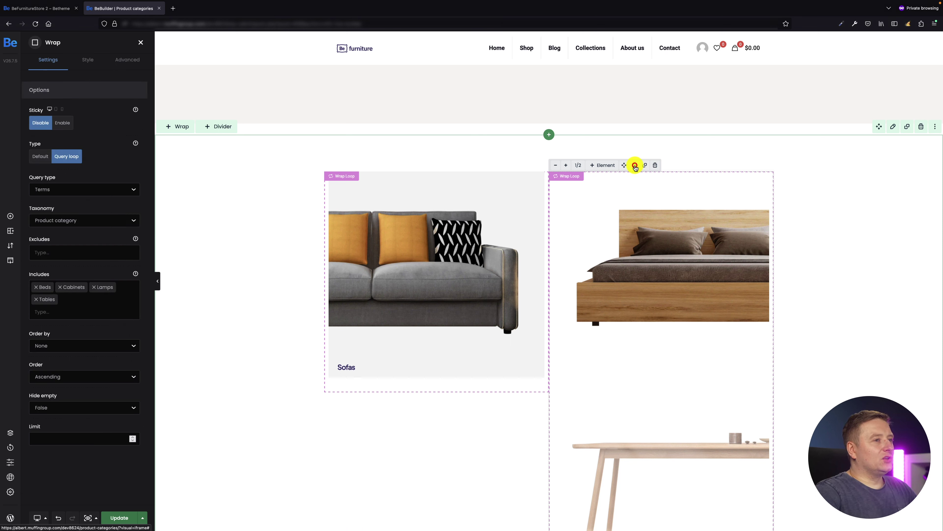
{"action": "left_click", "coordinate": [92, 62]}
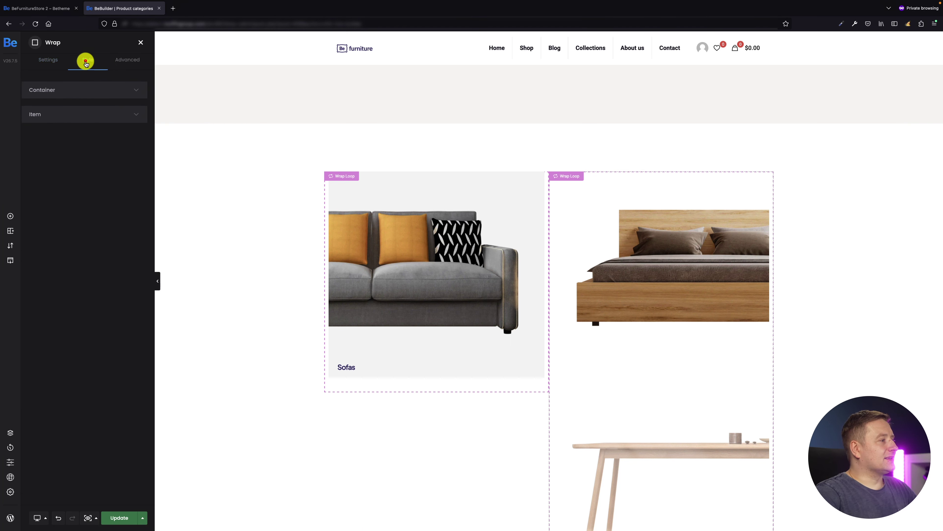
{"action": "left_click", "coordinate": [95, 87]}
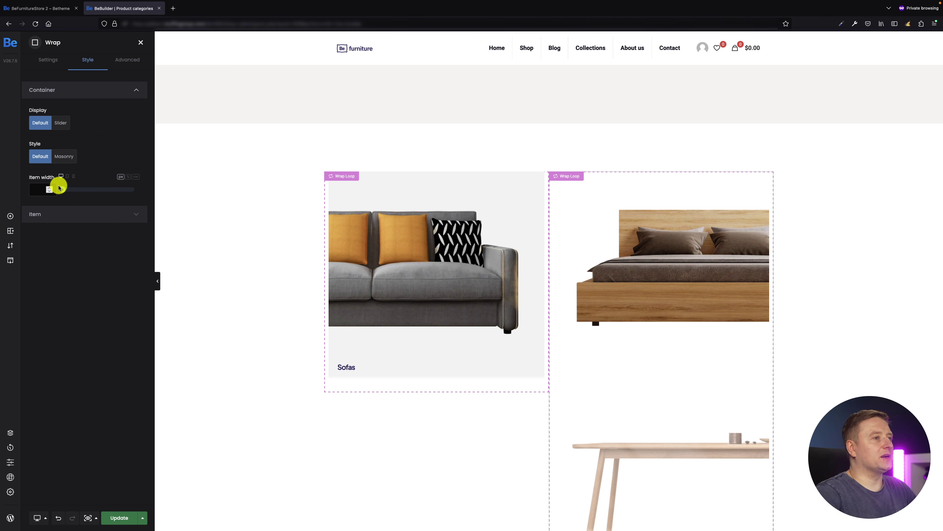
{"action": "left_click", "coordinate": [36, 189]}
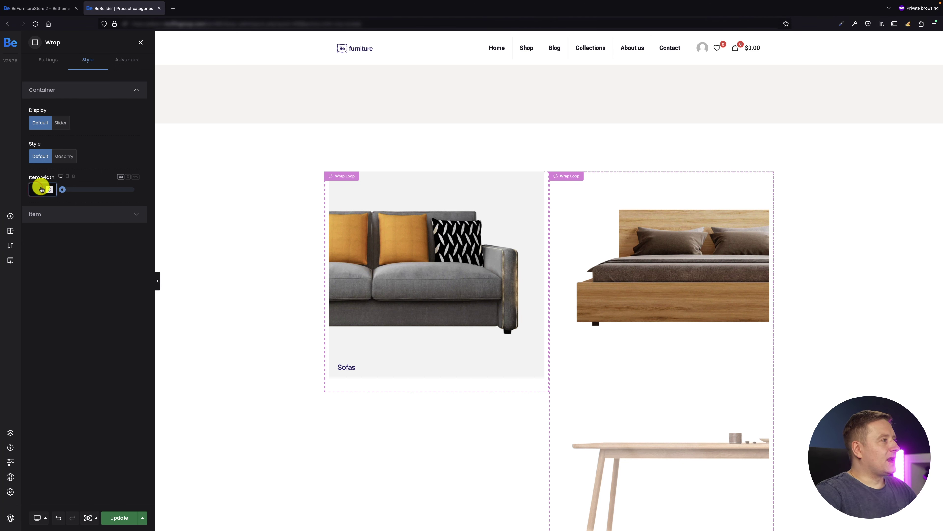
{"action": "left_click", "coordinate": [128, 177]}
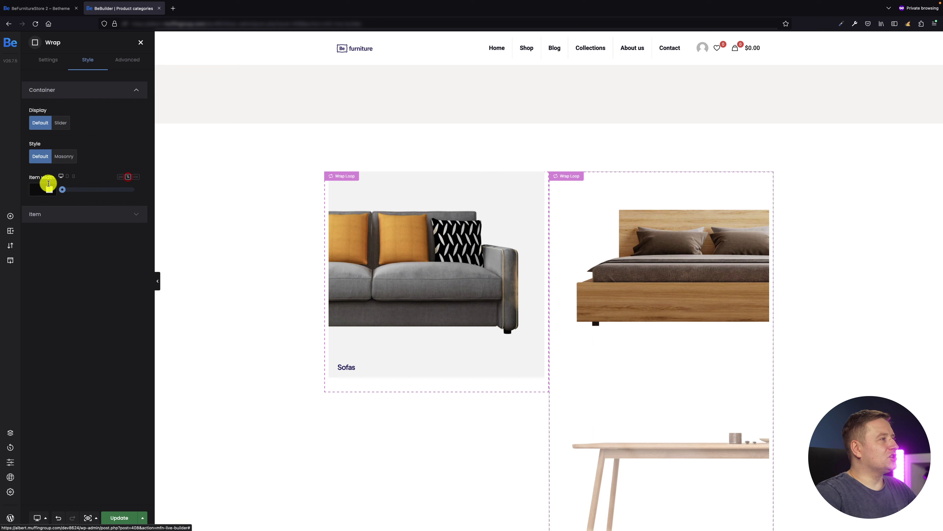
{"action": "left_click", "coordinate": [36, 188]}
{"action": "type", "text": "50"}
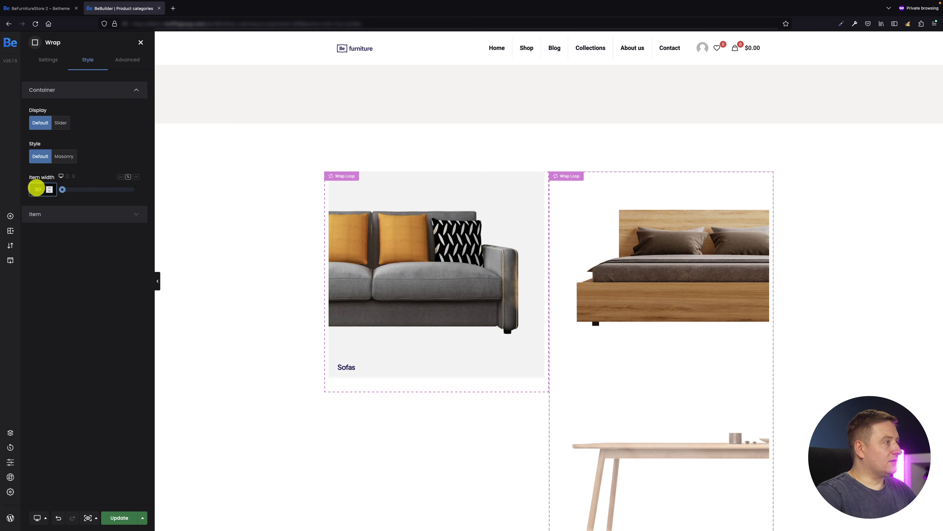
{"action": "left_click", "coordinate": [94, 169]}
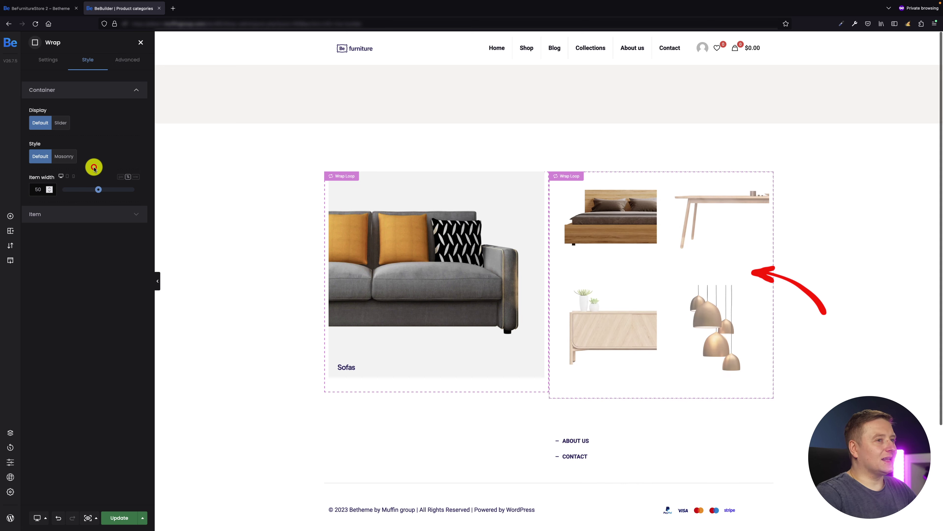
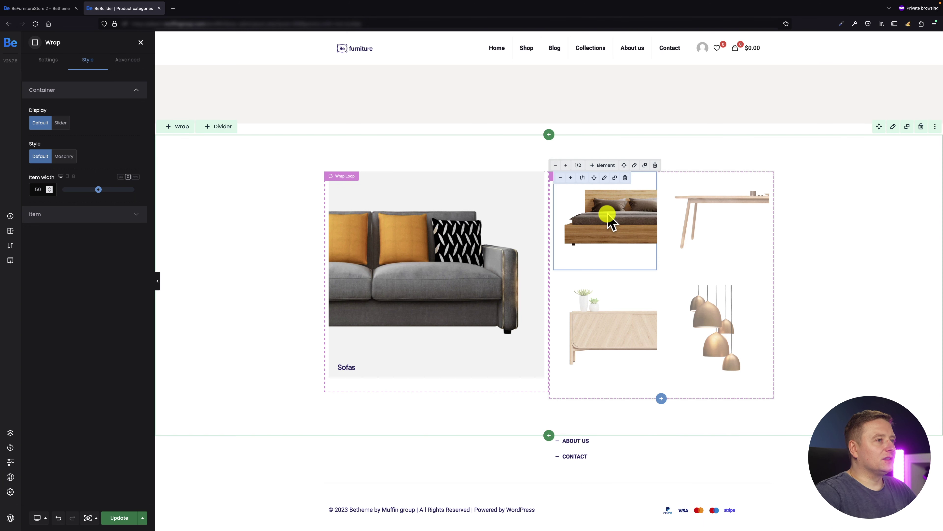
Step: Set the background color of the second loop's category image element to #F4F4F4
{"action": "left_click", "coordinate": [603, 177]}
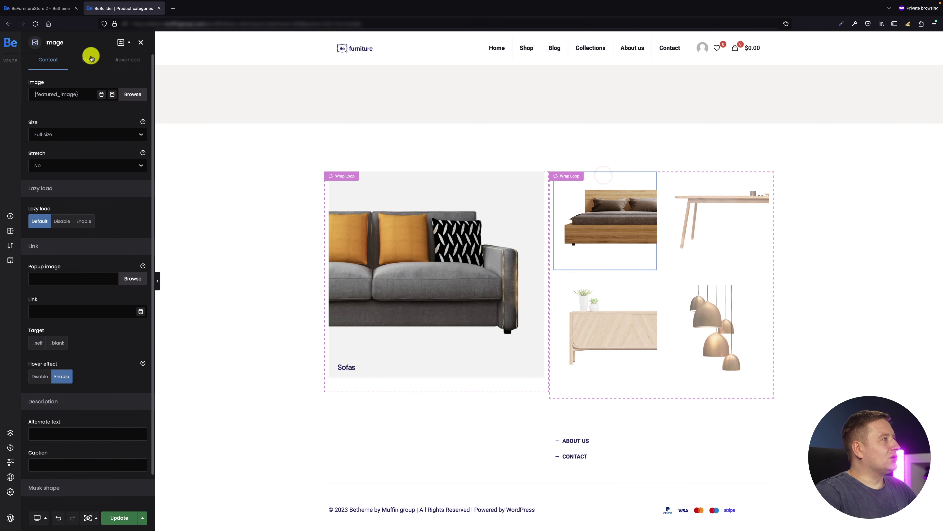
{"action": "left_click", "coordinate": [116, 61]}
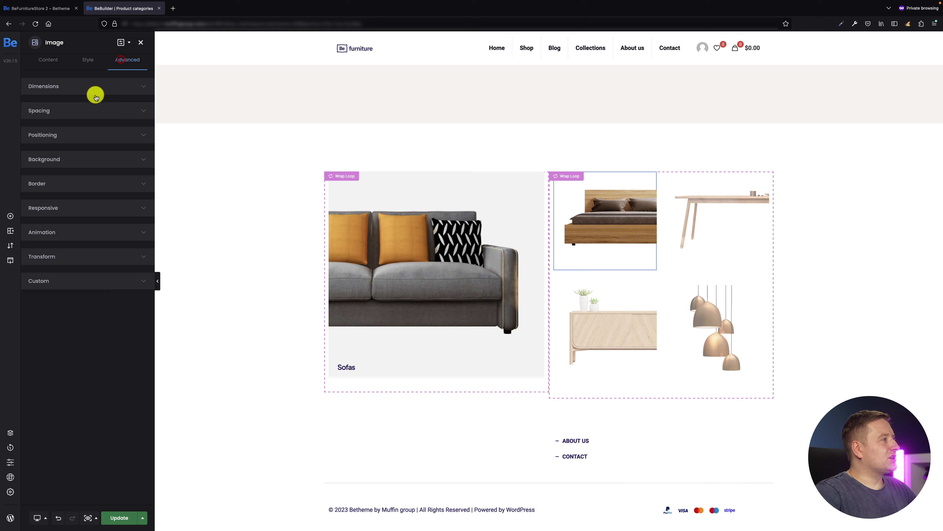
{"action": "left_click", "coordinate": [61, 158]}
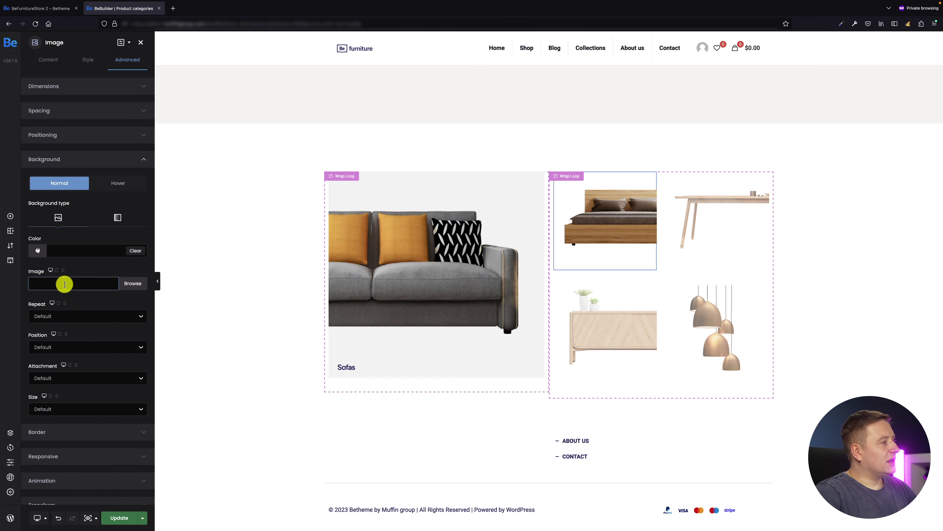
{"action": "left_click", "coordinate": [71, 250]}
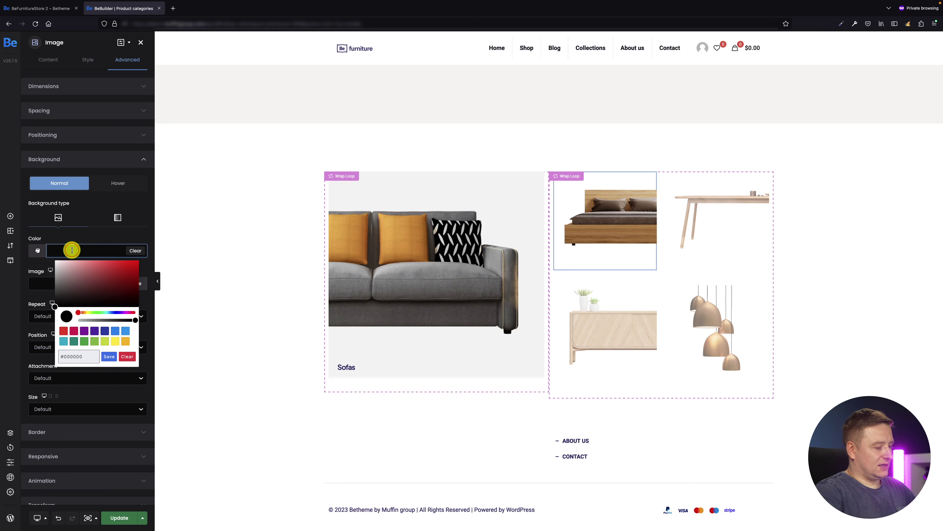
{"action": "type", "text": "#f"}
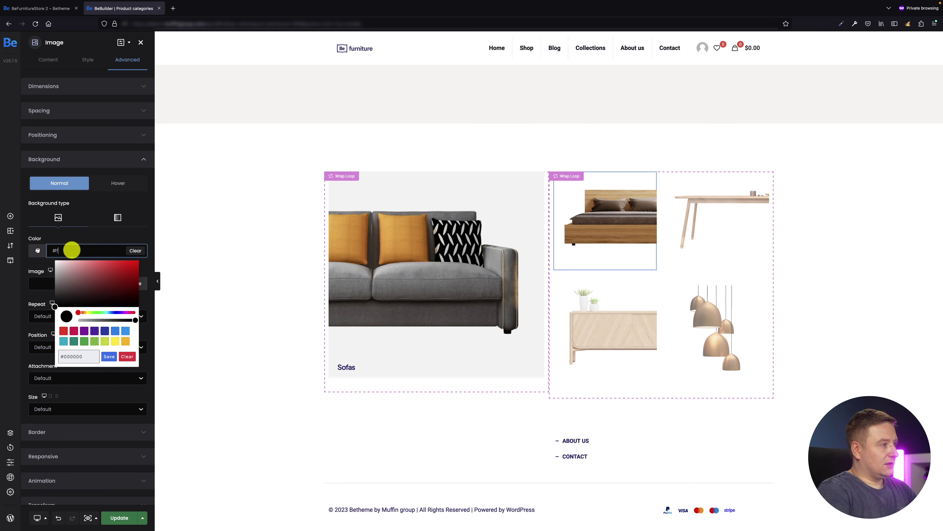
{"action": "type", "text": "F4F4"}
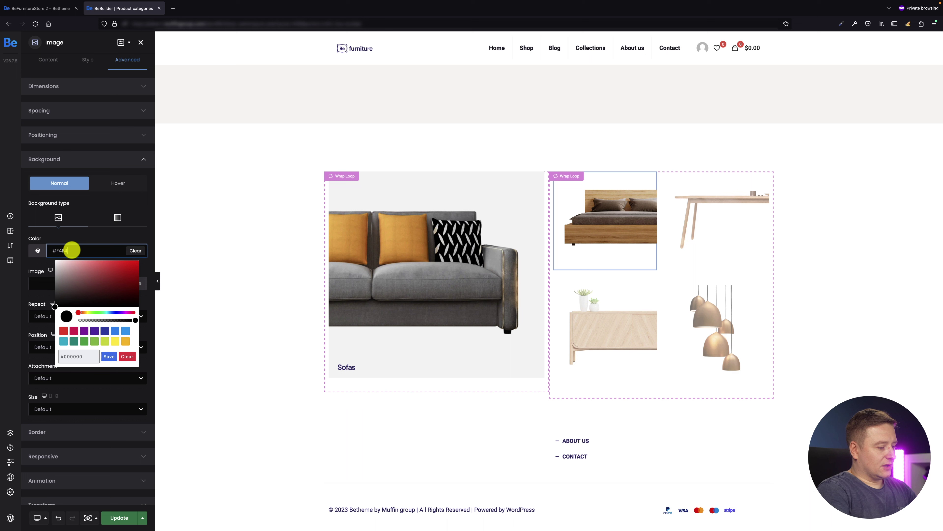
{"action": "type", "text": "F4"}
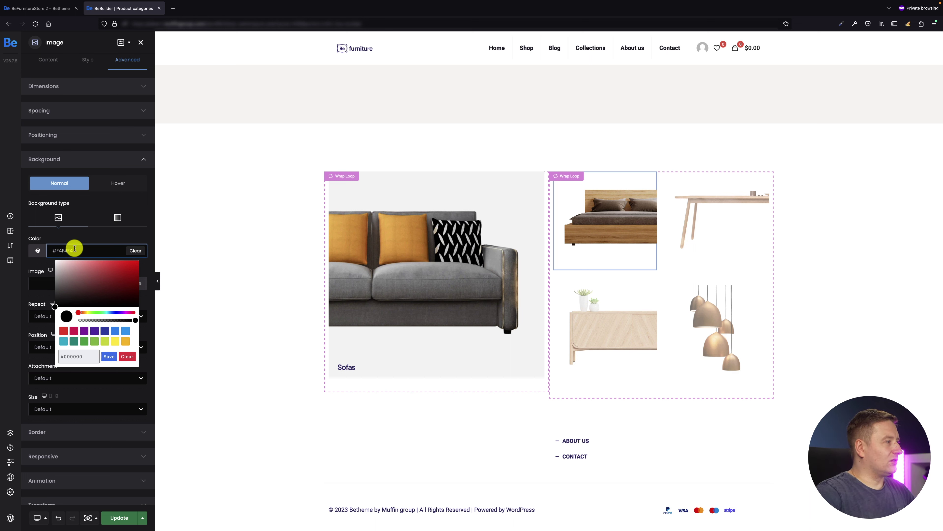
{"action": "left_click", "coordinate": [118, 236]}
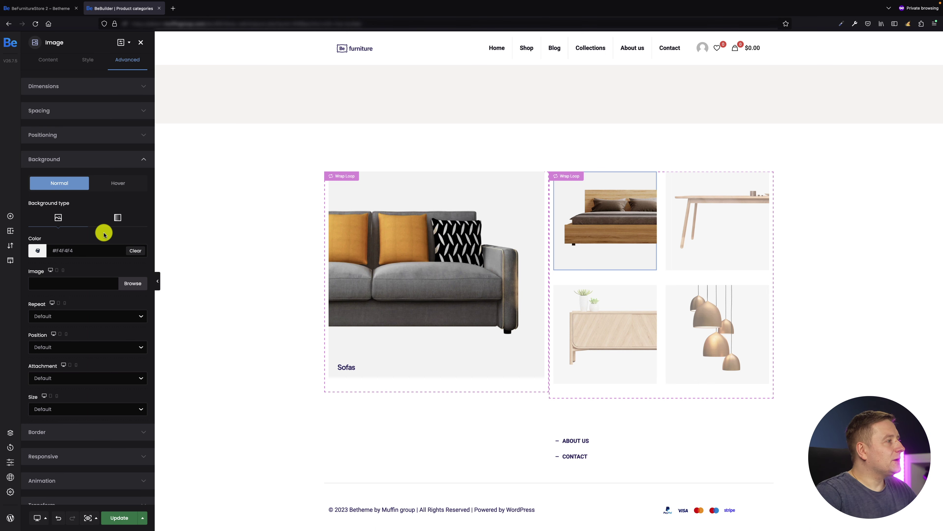
Step: Add a Heading element below the image in the second wrap loop and replace its text with the dynamic {title}
{"action": "left_click", "coordinate": [10, 216]}
{"action": "left_click_drag", "start_coordinate": [64, 115], "coordinate": [608, 280]}
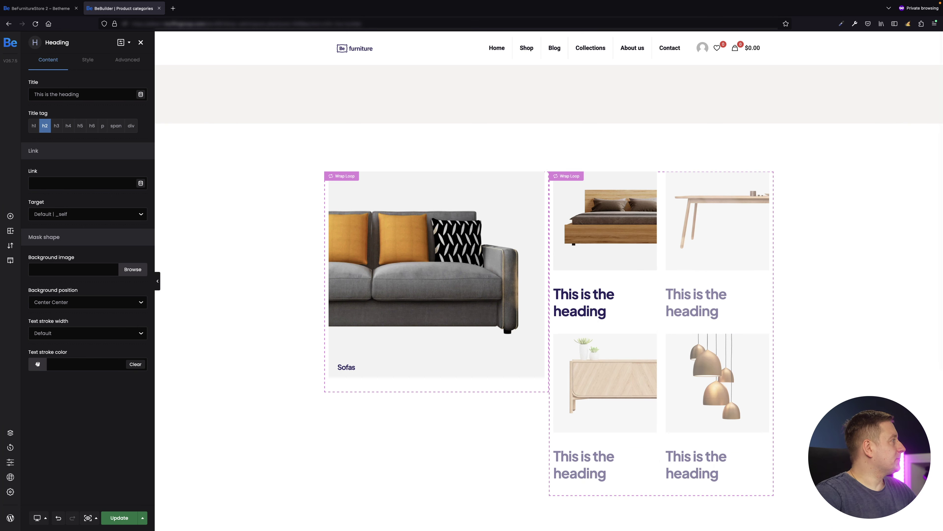
{"action": "left_click", "coordinate": [105, 94]}
{"action": "key", "text": "ctrl+a"}
{"action": "key", "text": "BackSpace"}
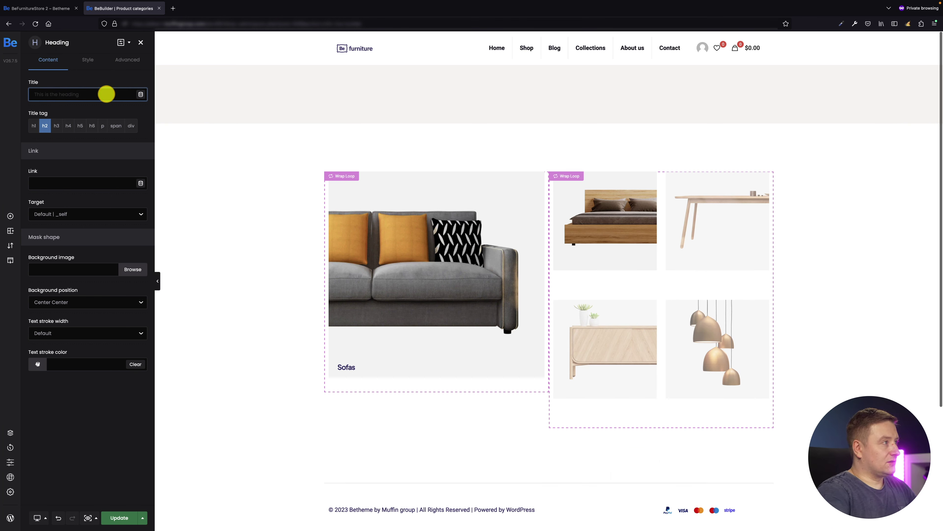
{"action": "left_click", "coordinate": [141, 94]}
{"action": "left_click", "coordinate": [290, 221]}
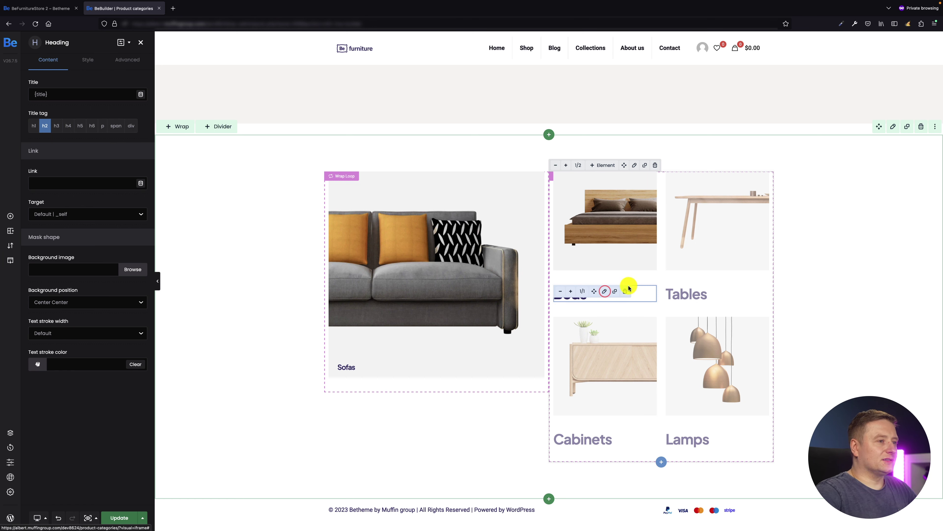
Step: Set the second loop heading's font size to 19px and its line height to 25px
{"action": "left_click", "coordinate": [87, 58]}
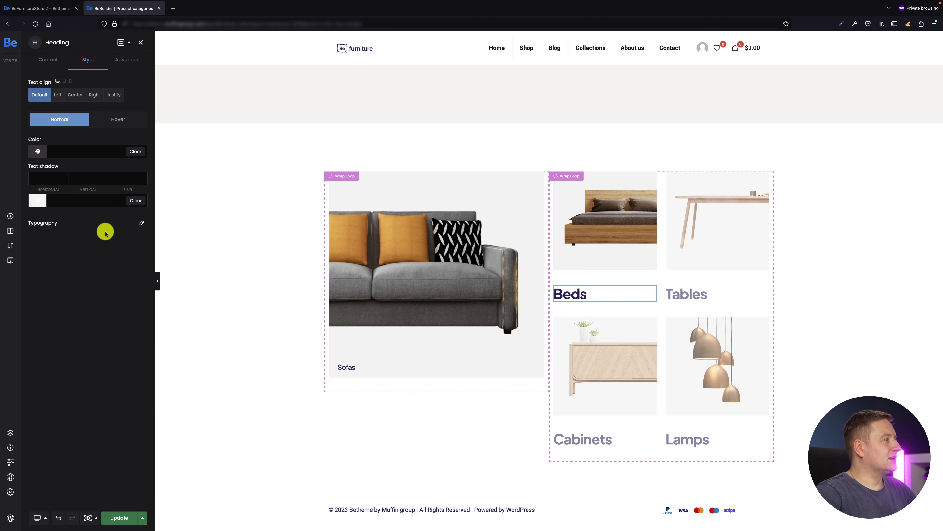
{"action": "left_click", "coordinate": [142, 225]}
{"action": "left_click", "coordinate": [52, 255]}
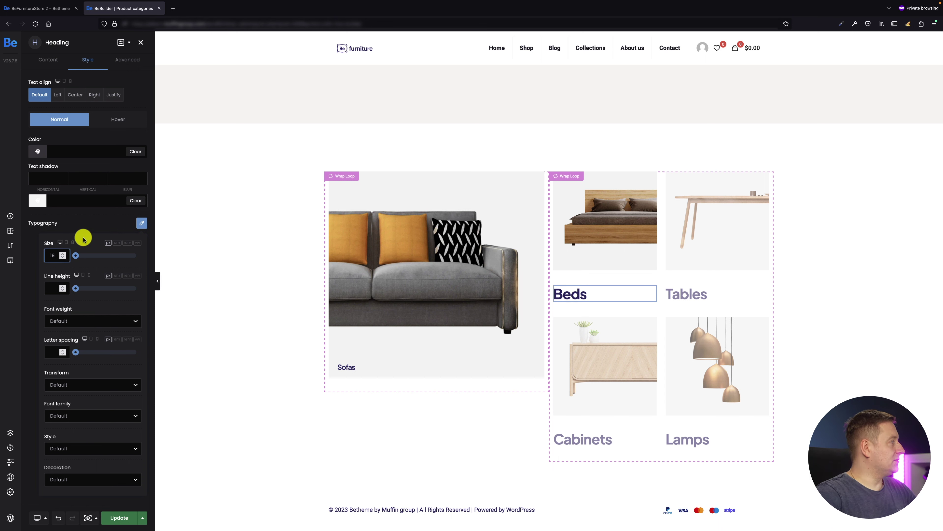
{"action": "left_click", "coordinate": [85, 253]}
{"action": "left_click", "coordinate": [52, 288]}
{"action": "type", "text": "25"}
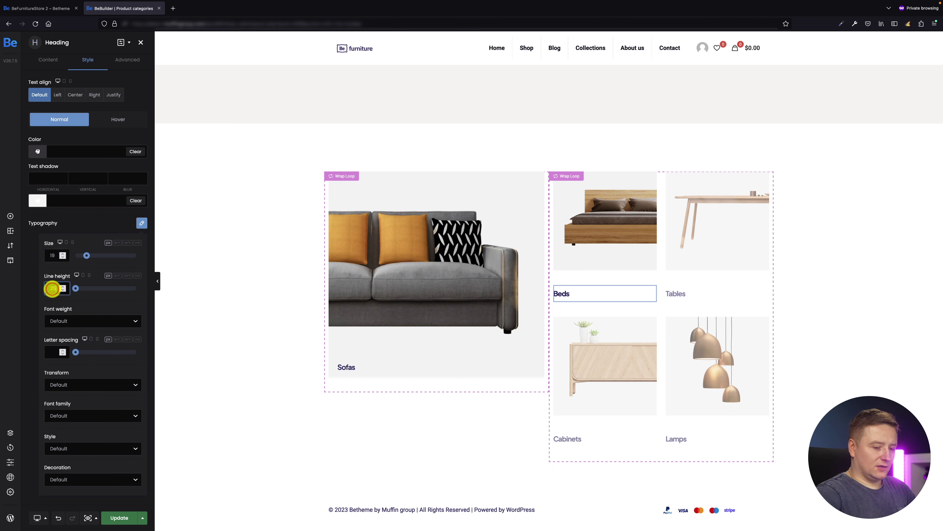
{"action": "left_click", "coordinate": [92, 295]}
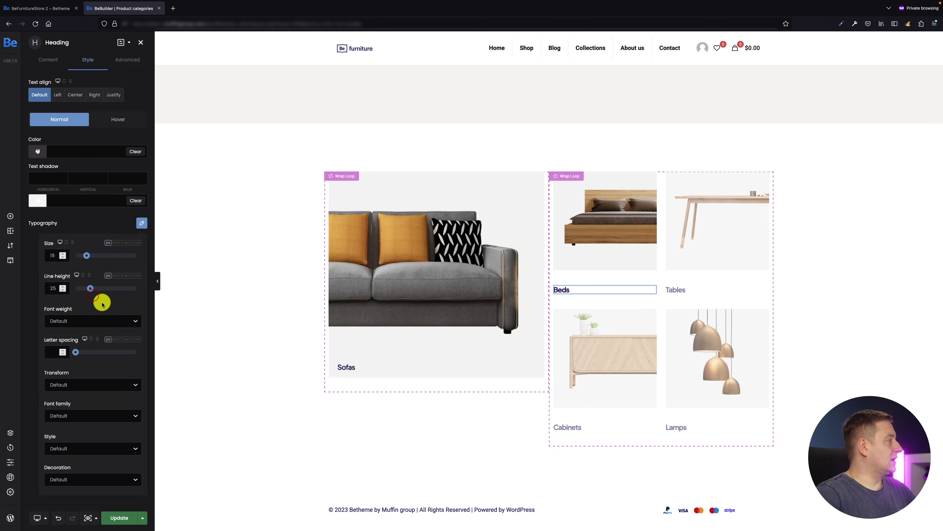
Step: Set the font weight of the second loop's category heading to 600
{"action": "left_click", "coordinate": [74, 321]}
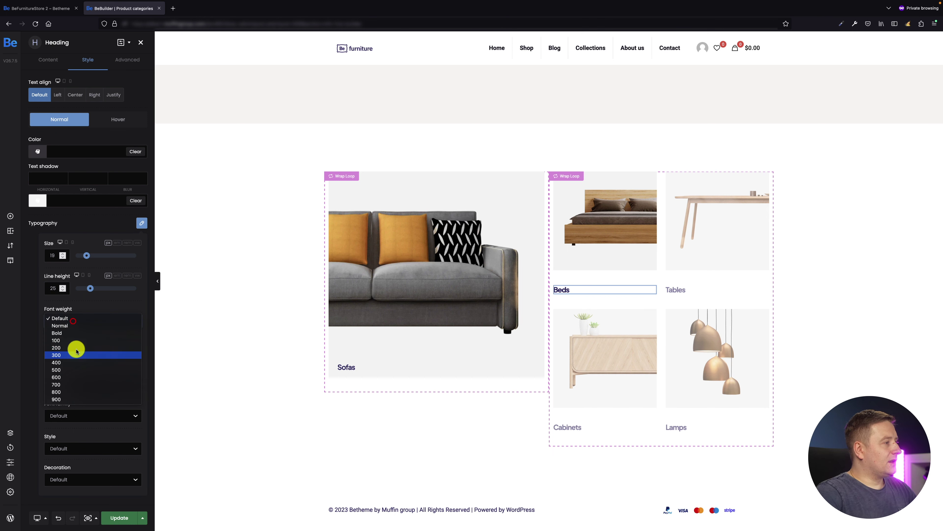
{"action": "left_click", "coordinate": [77, 369]}
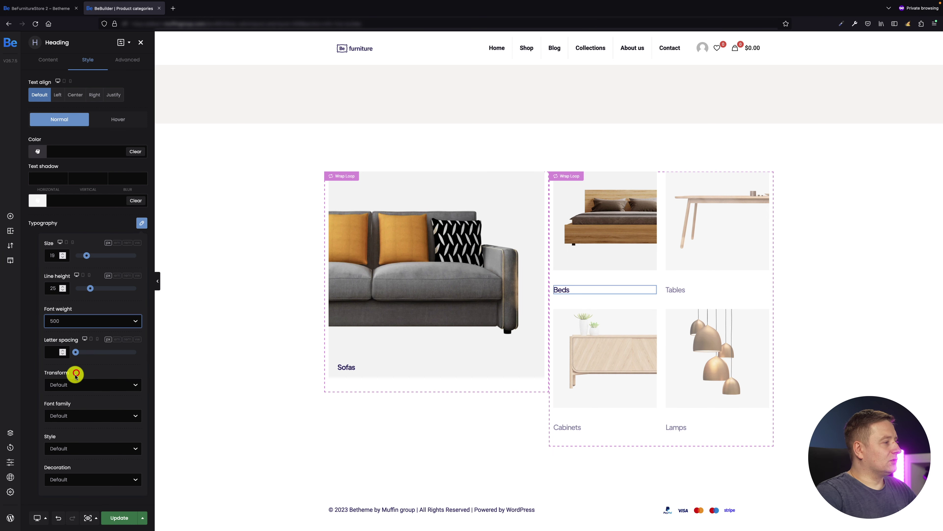
{"action": "left_click", "coordinate": [71, 325]}
{"action": "left_click", "coordinate": [62, 326]}
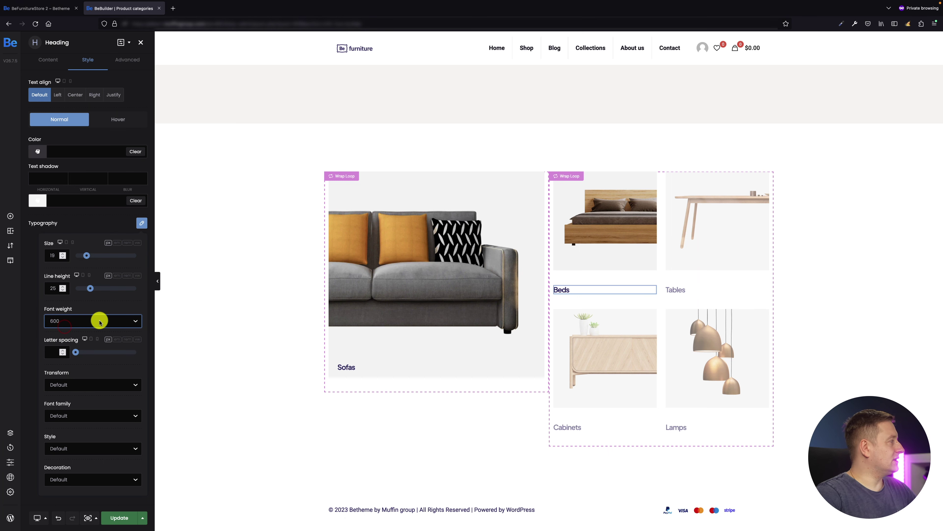
{"action": "left_click", "coordinate": [142, 223]}
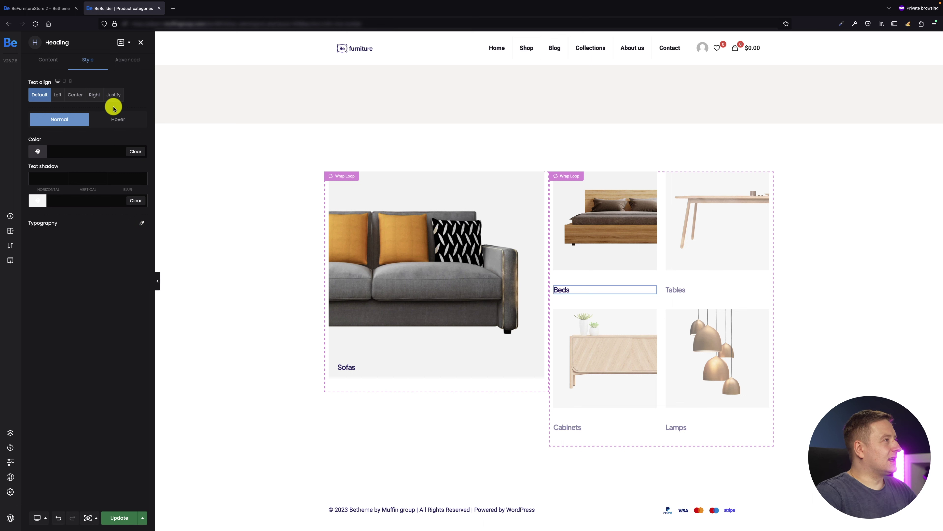
Step: Change the position of the second loop's category heading to Absolute
{"action": "left_click", "coordinate": [123, 65]}
{"action": "left_click", "coordinate": [68, 136]}
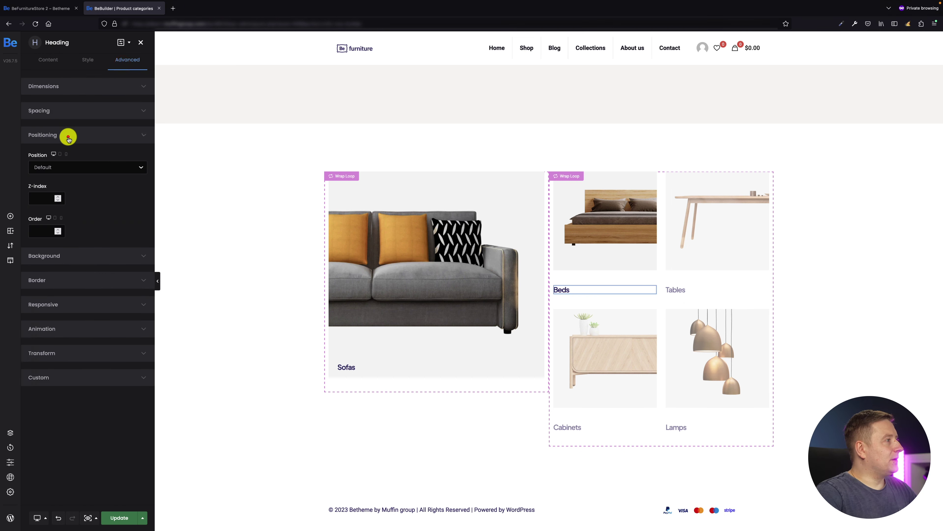
{"action": "left_click", "coordinate": [66, 167]}
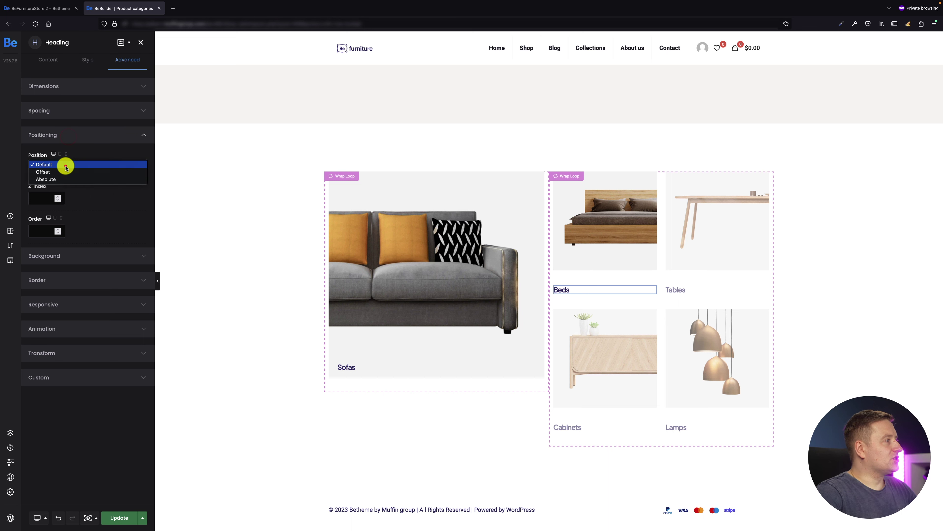
{"action": "left_click", "coordinate": [59, 180]}
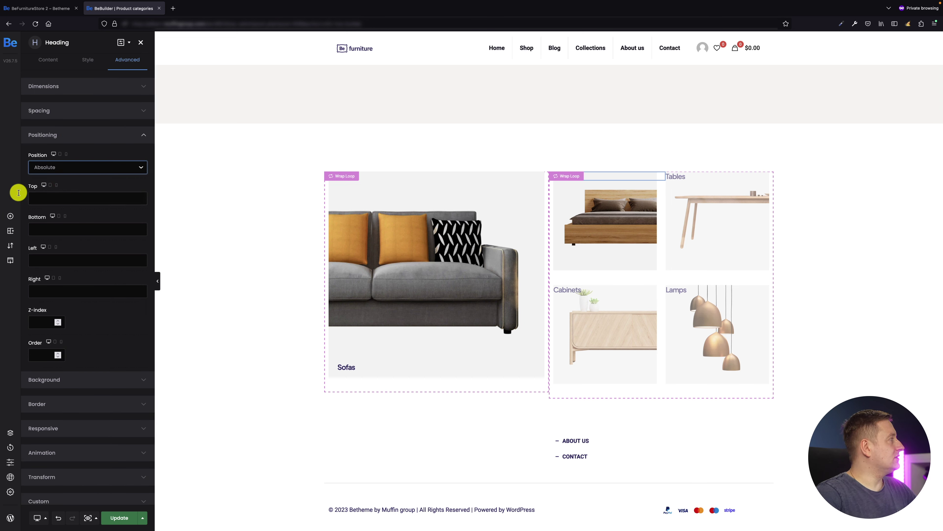
Step: Offset the absolutely positioned category heading 16px from the bottom and 24px from the left
{"action": "left_click", "coordinate": [74, 197]}
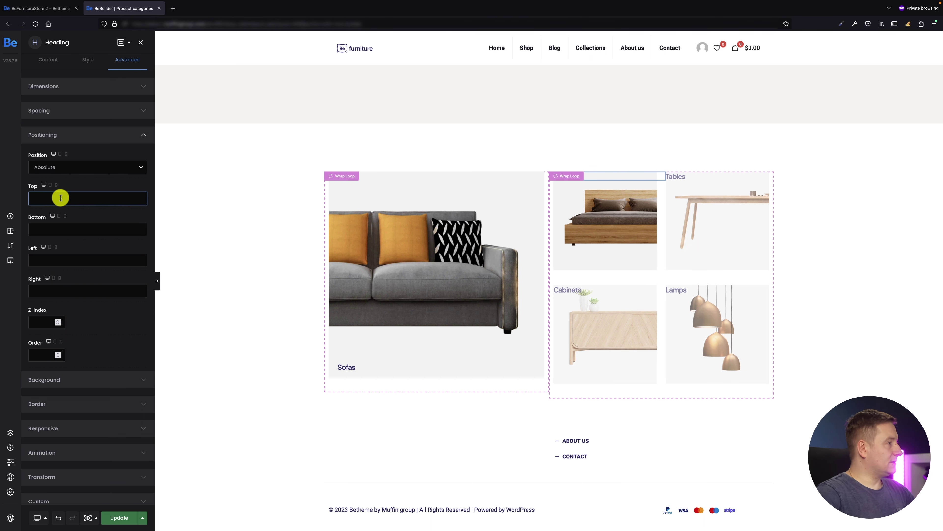
{"action": "left_click", "coordinate": [57, 223]}
{"action": "type", "text": "16"}
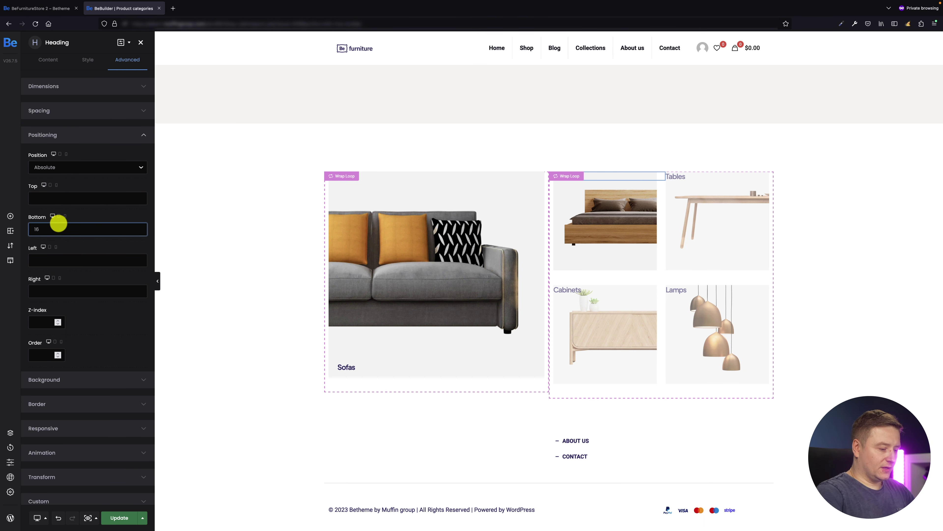
{"action": "left_click", "coordinate": [97, 210]}
{"action": "left_click", "coordinate": [80, 259]}
{"action": "type", "text": "24"}
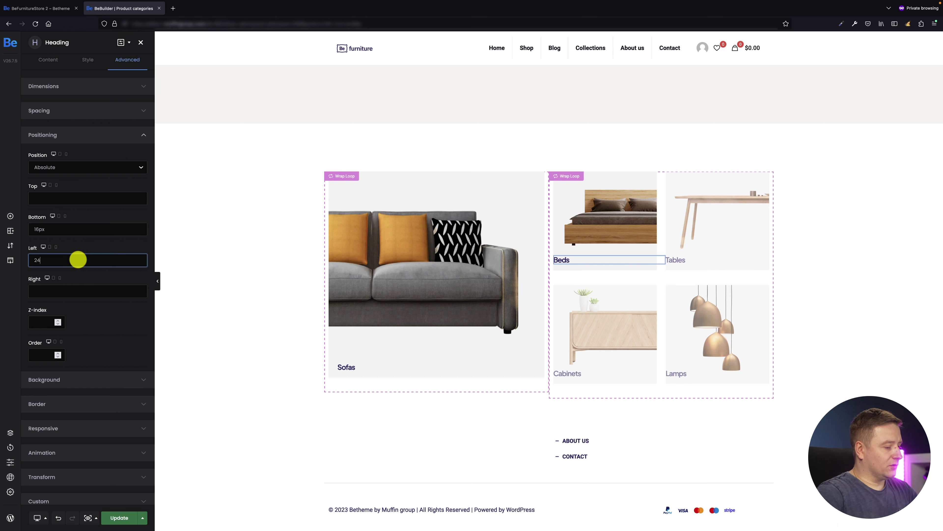
{"action": "type", "text": "px"}
{"action": "left_click", "coordinate": [85, 241]}
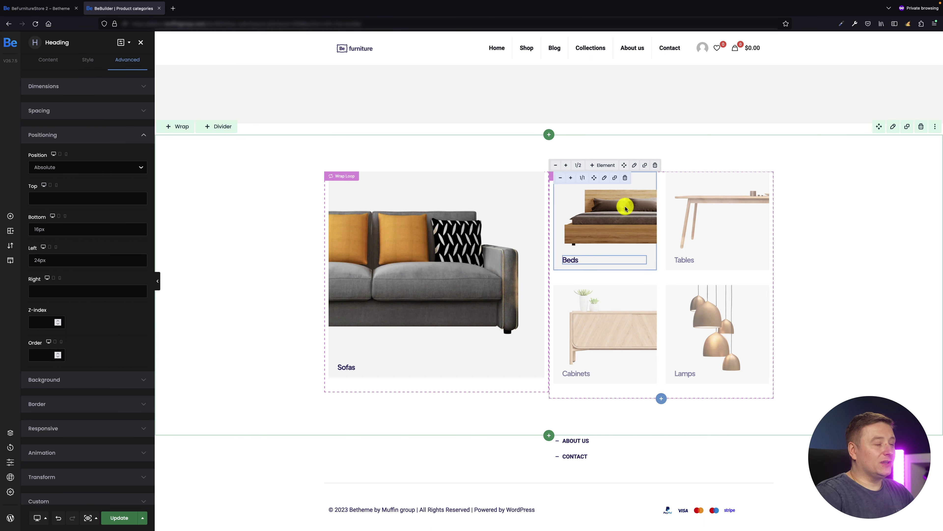
Step: Set the second loop image's margins to 12px right, 24px bottom and 12px left
{"action": "left_click", "coordinate": [604, 180]}
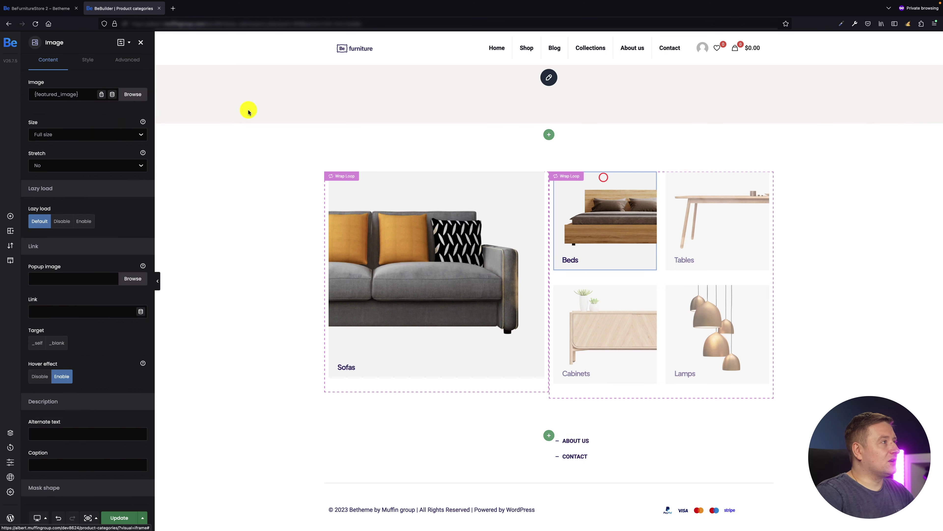
{"action": "left_click", "coordinate": [132, 59]}
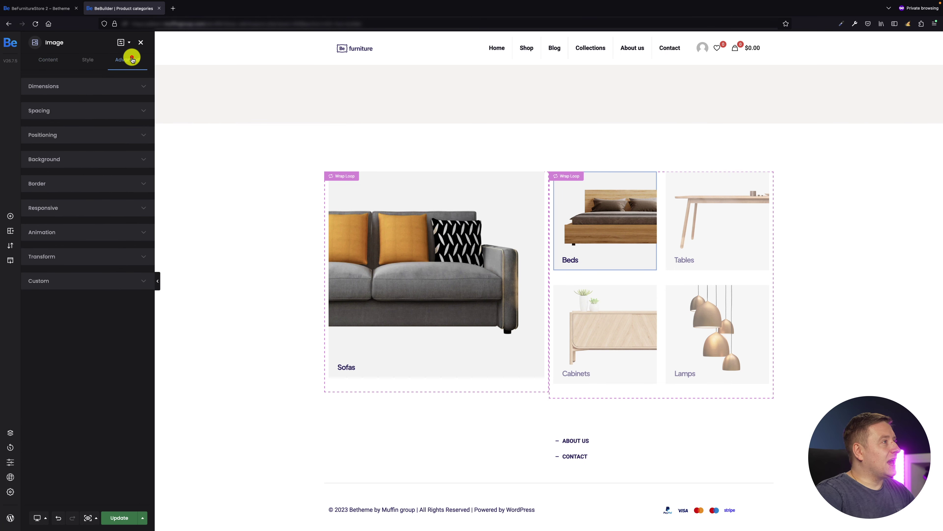
{"action": "left_click", "coordinate": [66, 111]}
{"action": "left_click", "coordinate": [58, 182]}
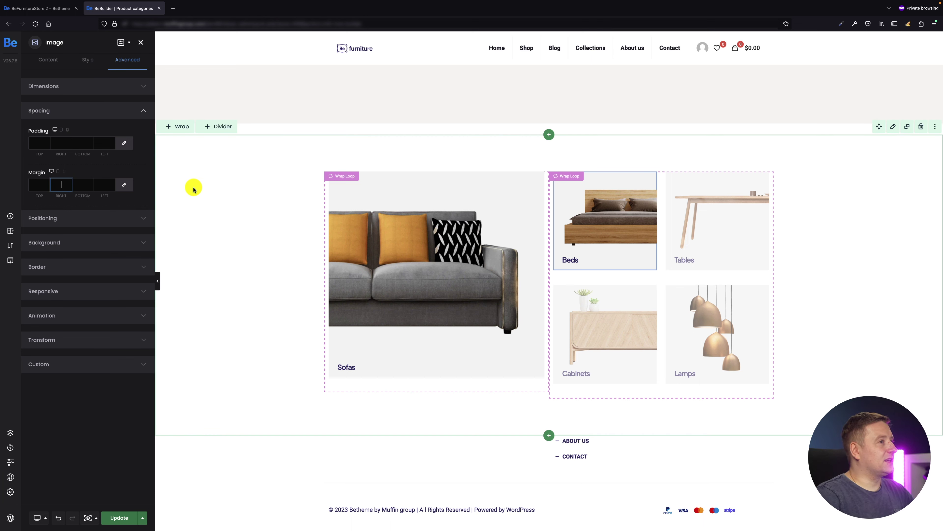
{"action": "type", "text": "12px"}
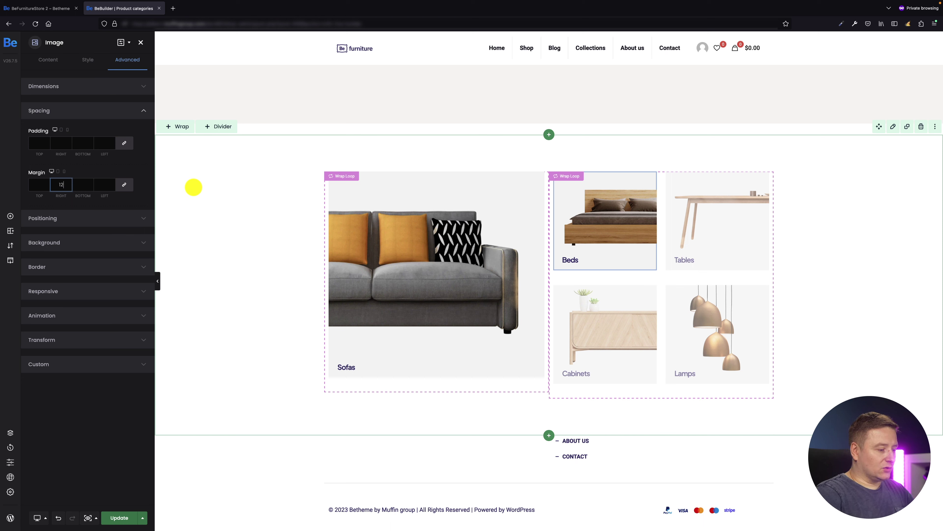
{"action": "left_click", "coordinate": [93, 188]}
{"action": "type", "text": "24"}
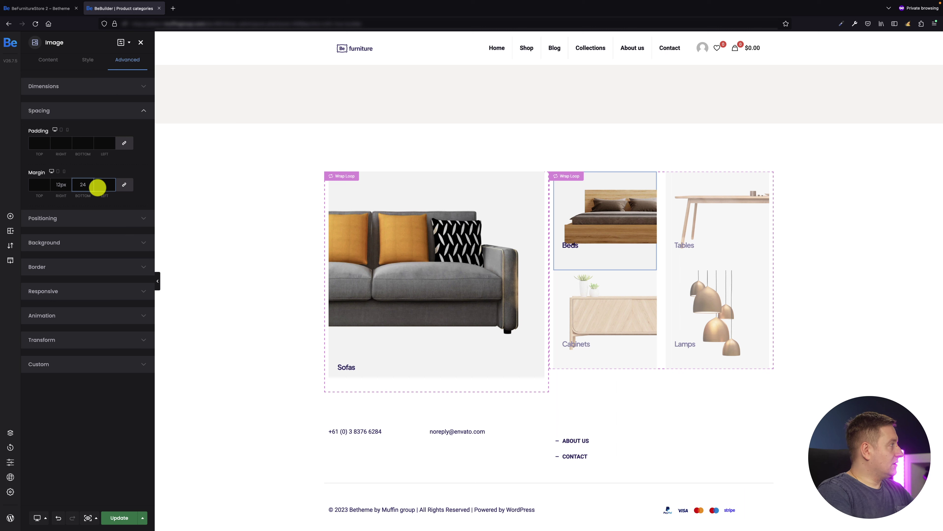
{"action": "type", "text": "px"}
{"action": "left_click", "coordinate": [103, 185]}
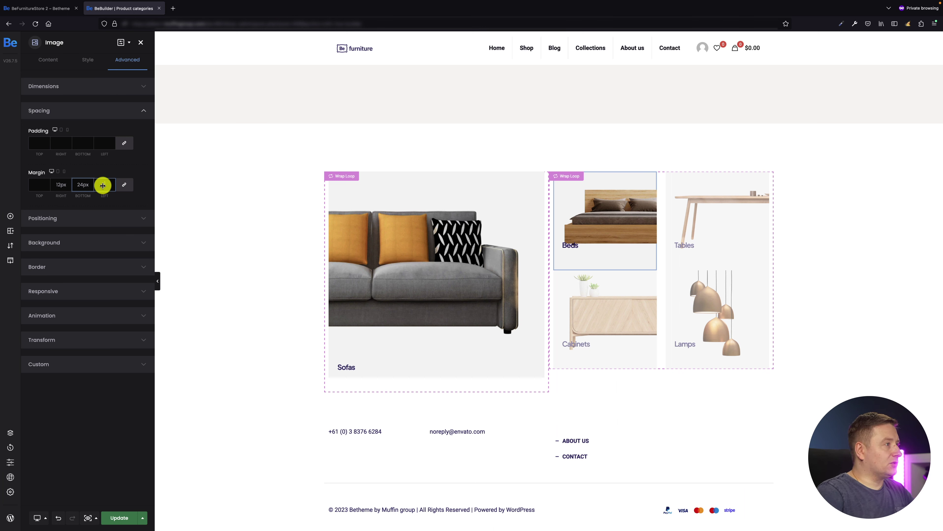
{"action": "type", "text": "12px"}
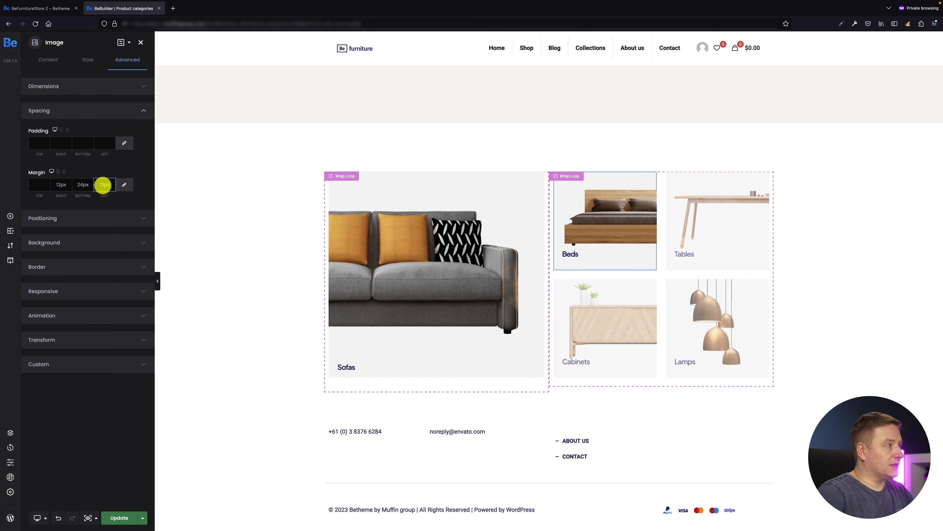
{"action": "left_click", "coordinate": [143, 175]}
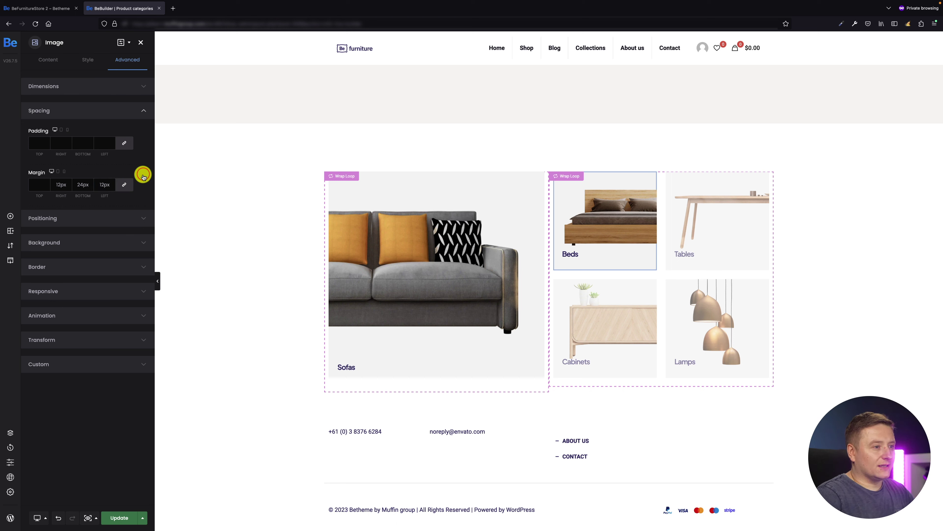